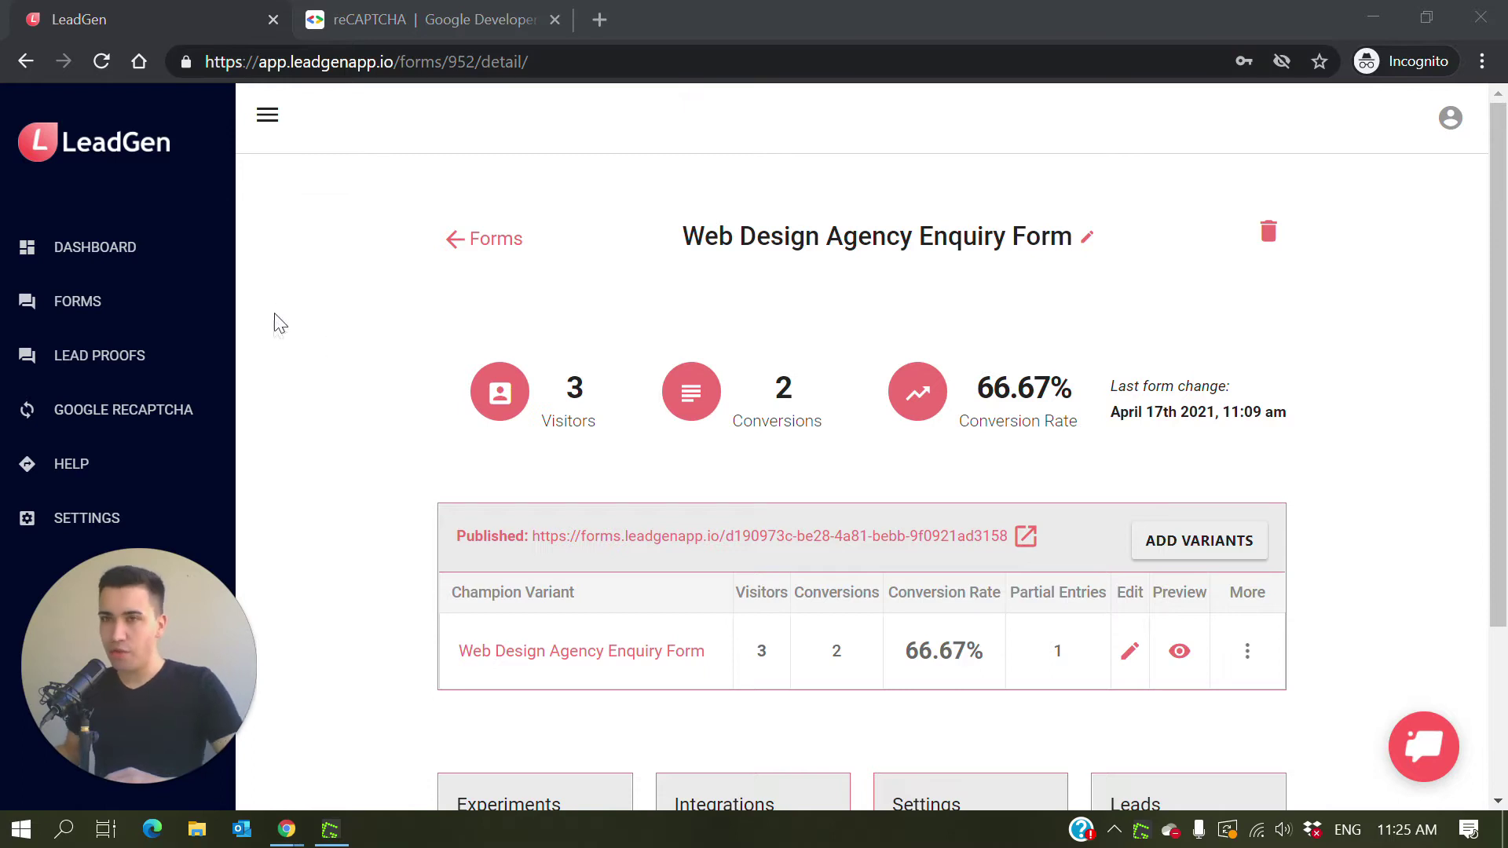
Start a new empty reCAPTCHA key in LeadGen, then switch to the Google reCAPTCHA developer tab
click(155, 421)
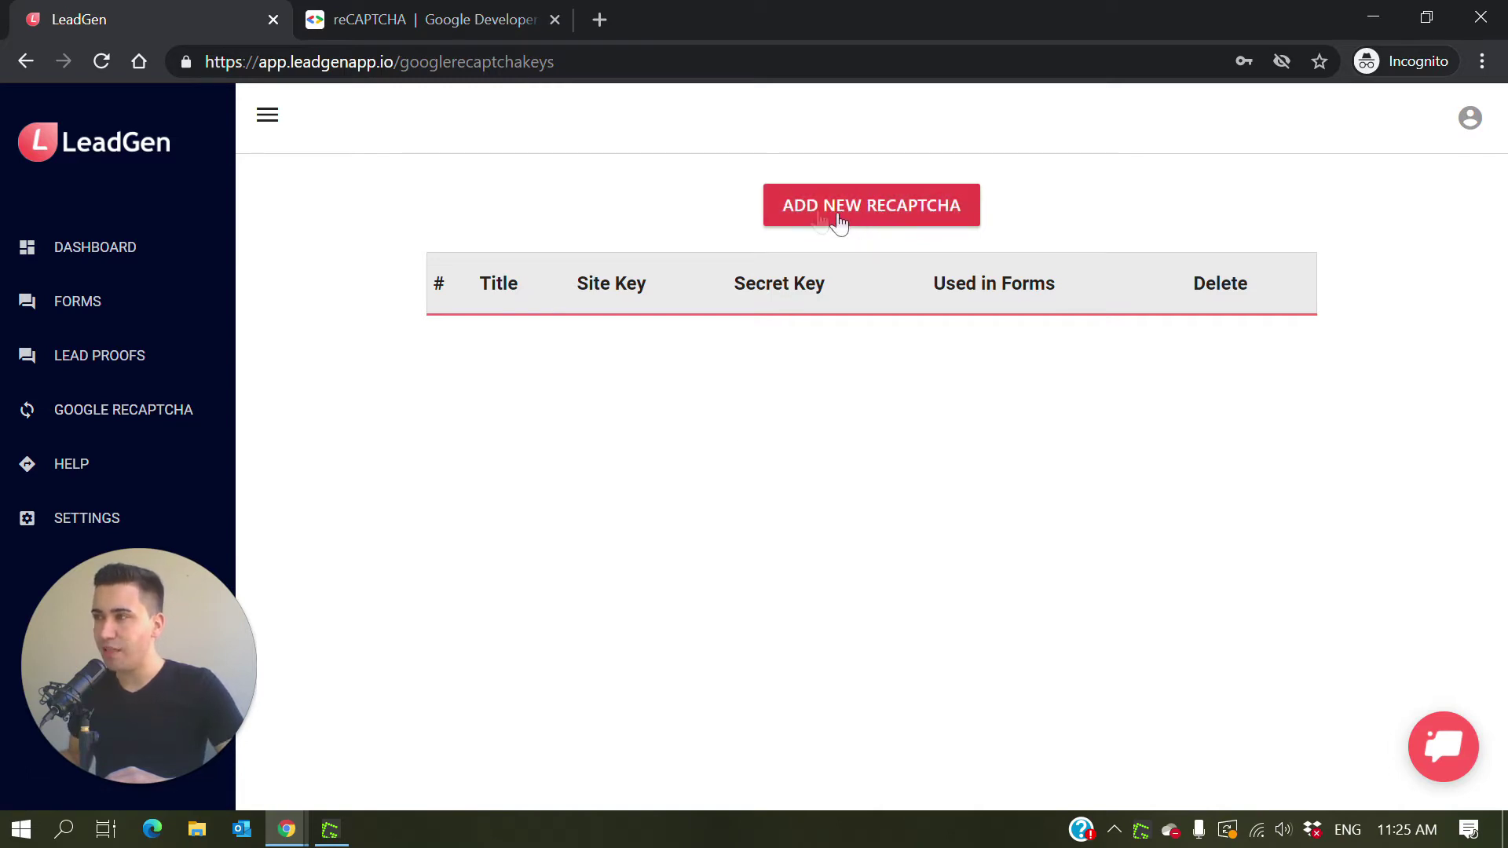
click(879, 206)
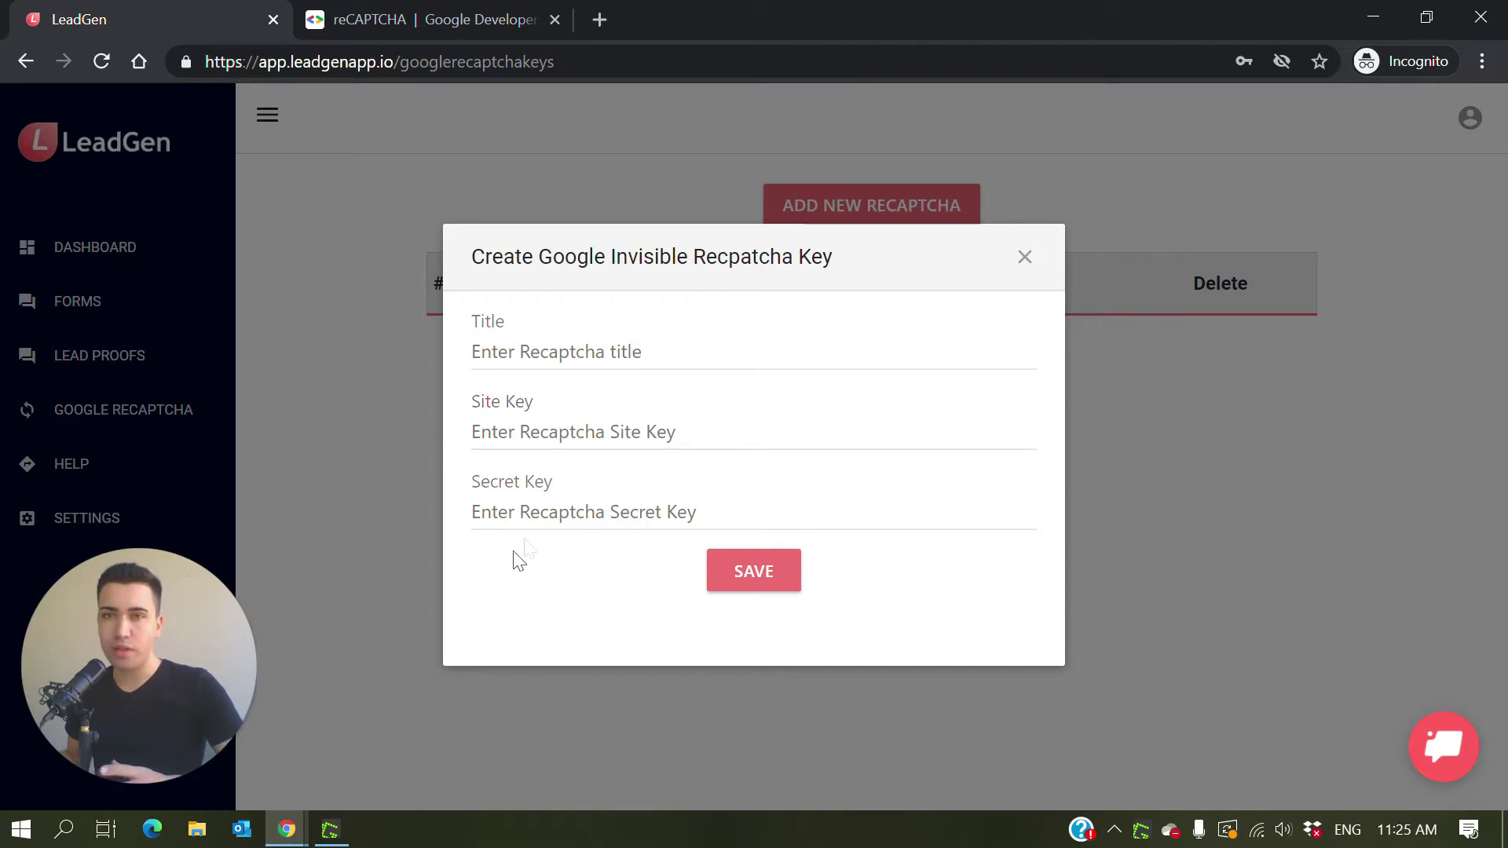
click(413, 17)
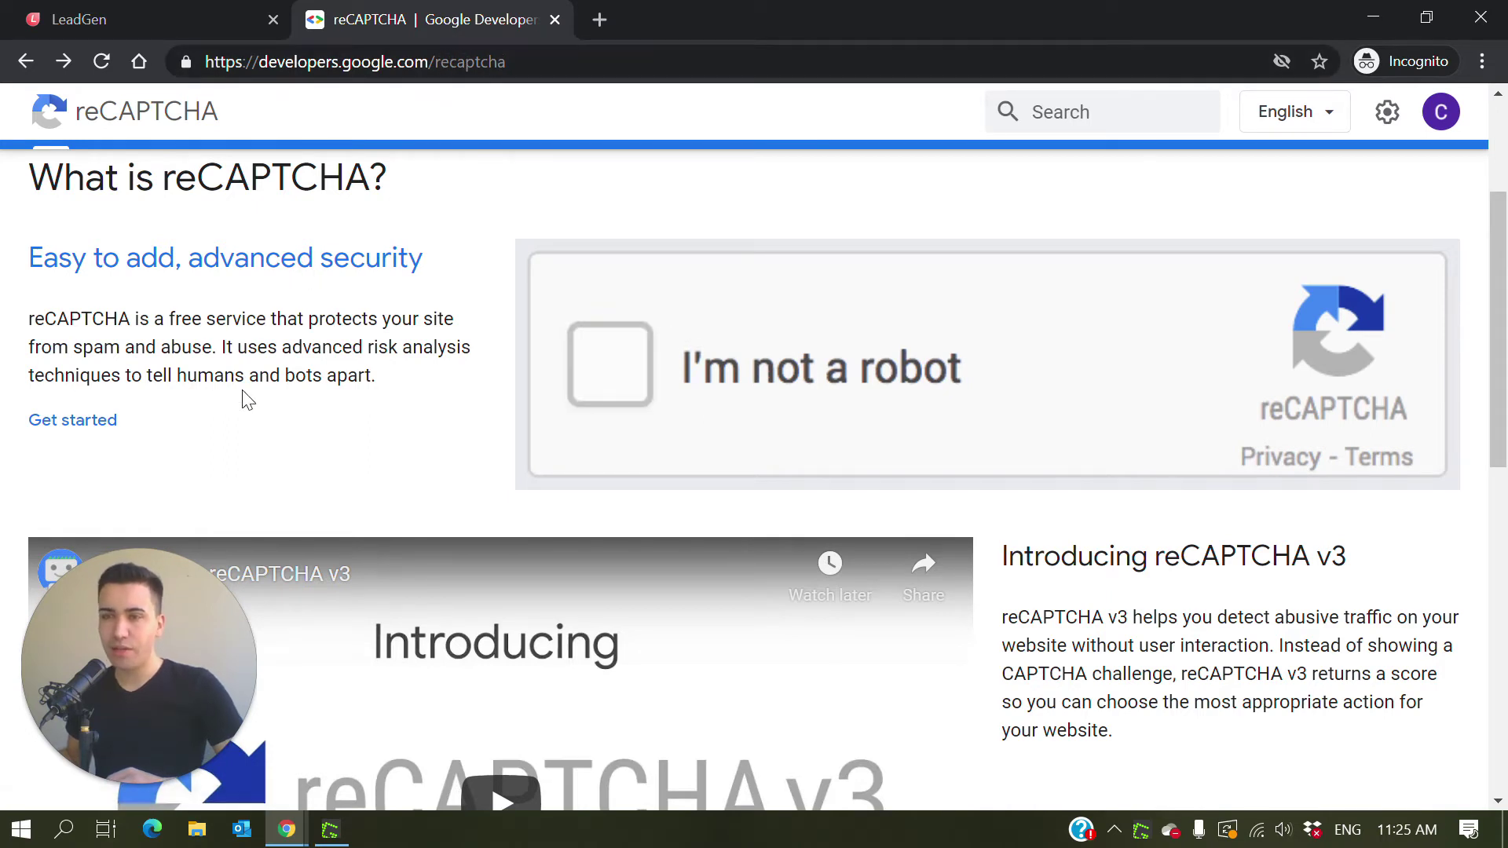
Read the getting-started and Choose a Type guides, noting reCAPTCHA v1 shut down in March 2018
click(90, 435)
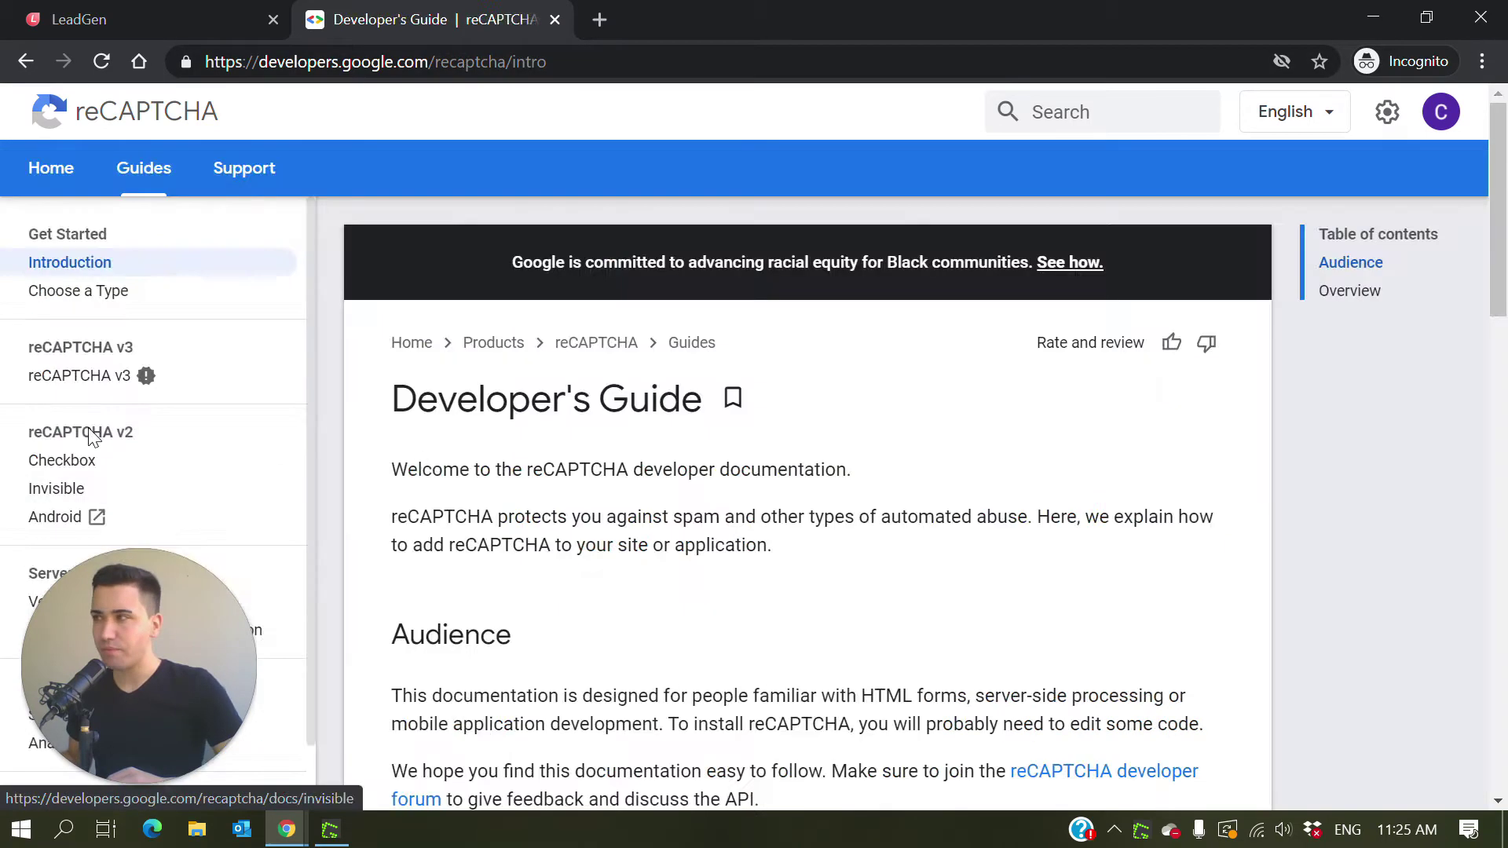
scroll(792, 468, down, 8)
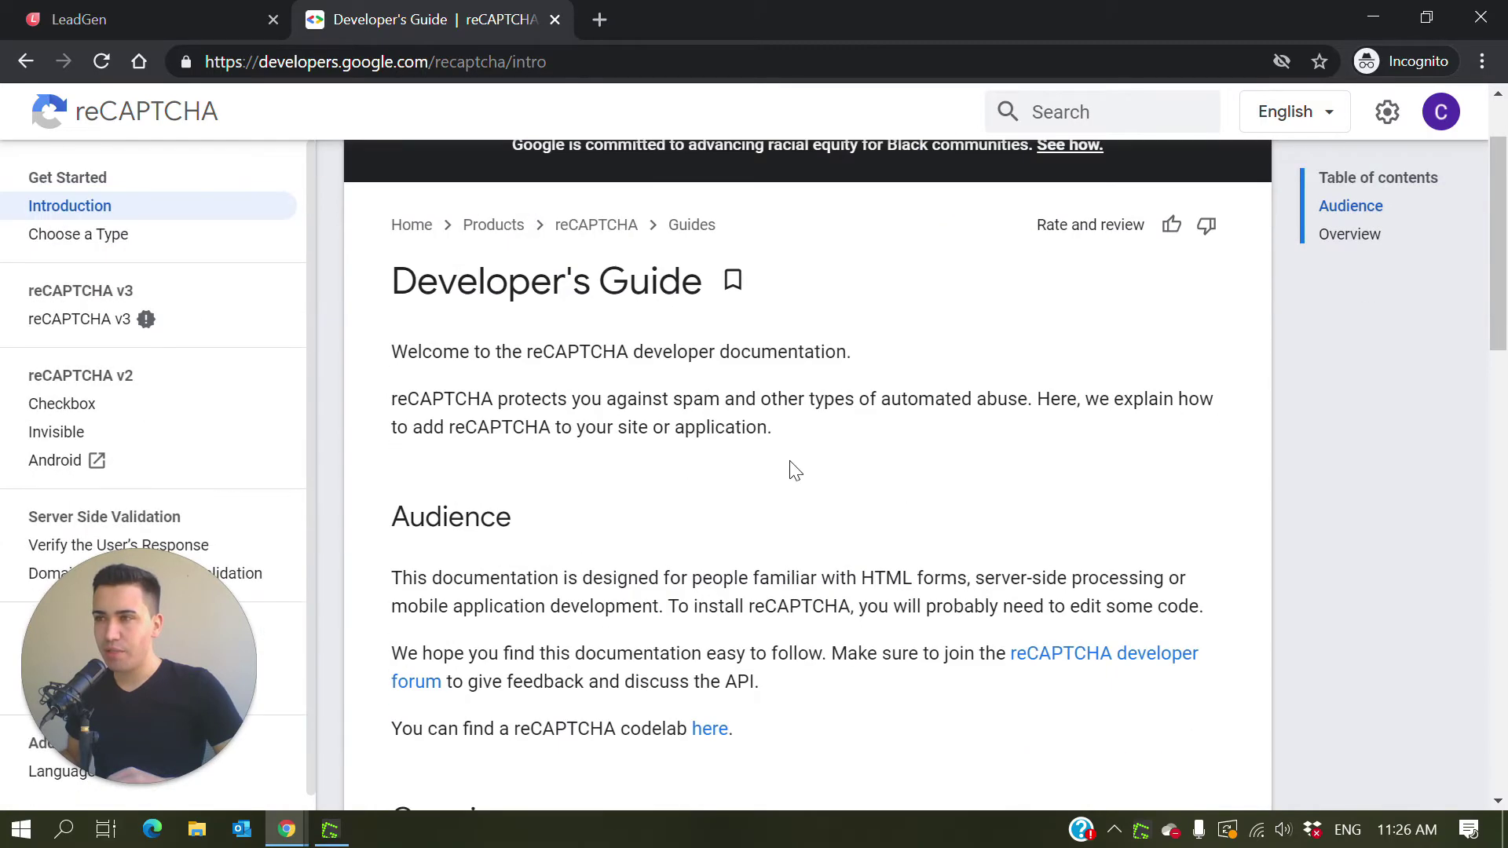
scroll(813, 458, down, 3)
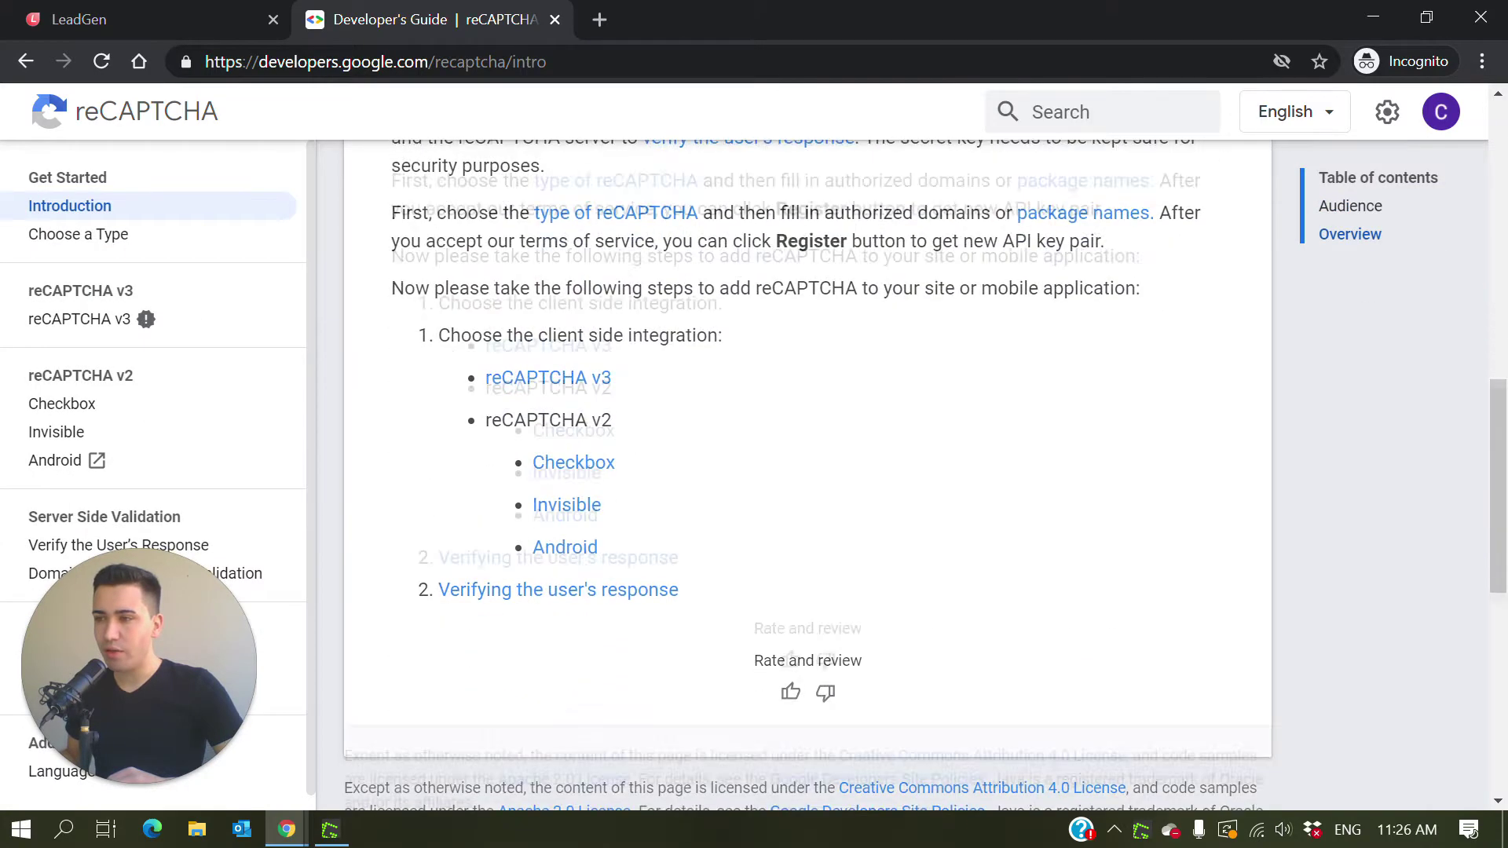
scroll(812, 458, up, 3)
click(179, 292)
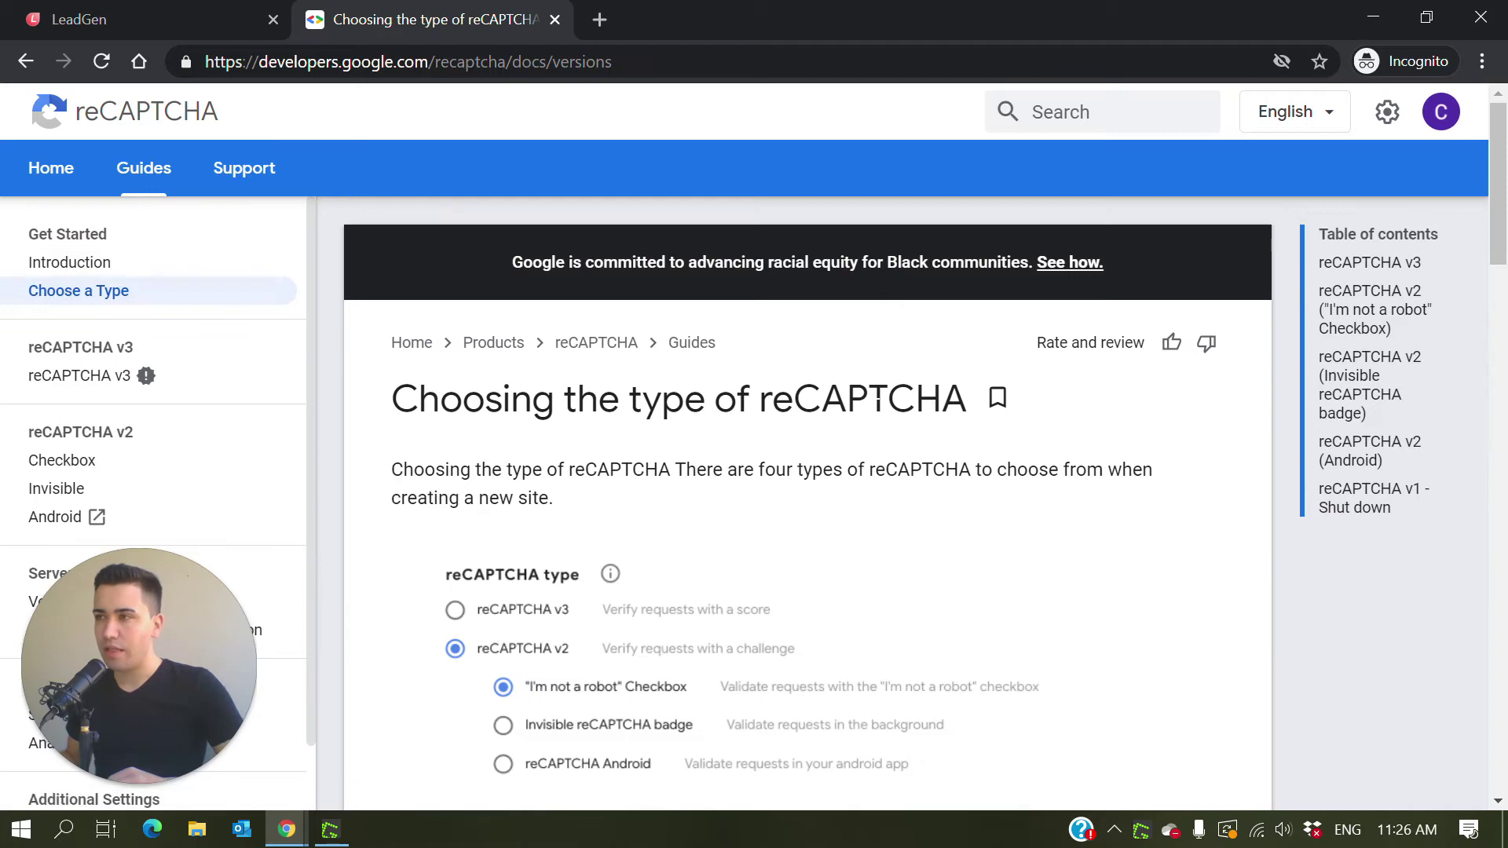
scroll(872, 408, down, 12)
scroll(864, 405, down, 9)
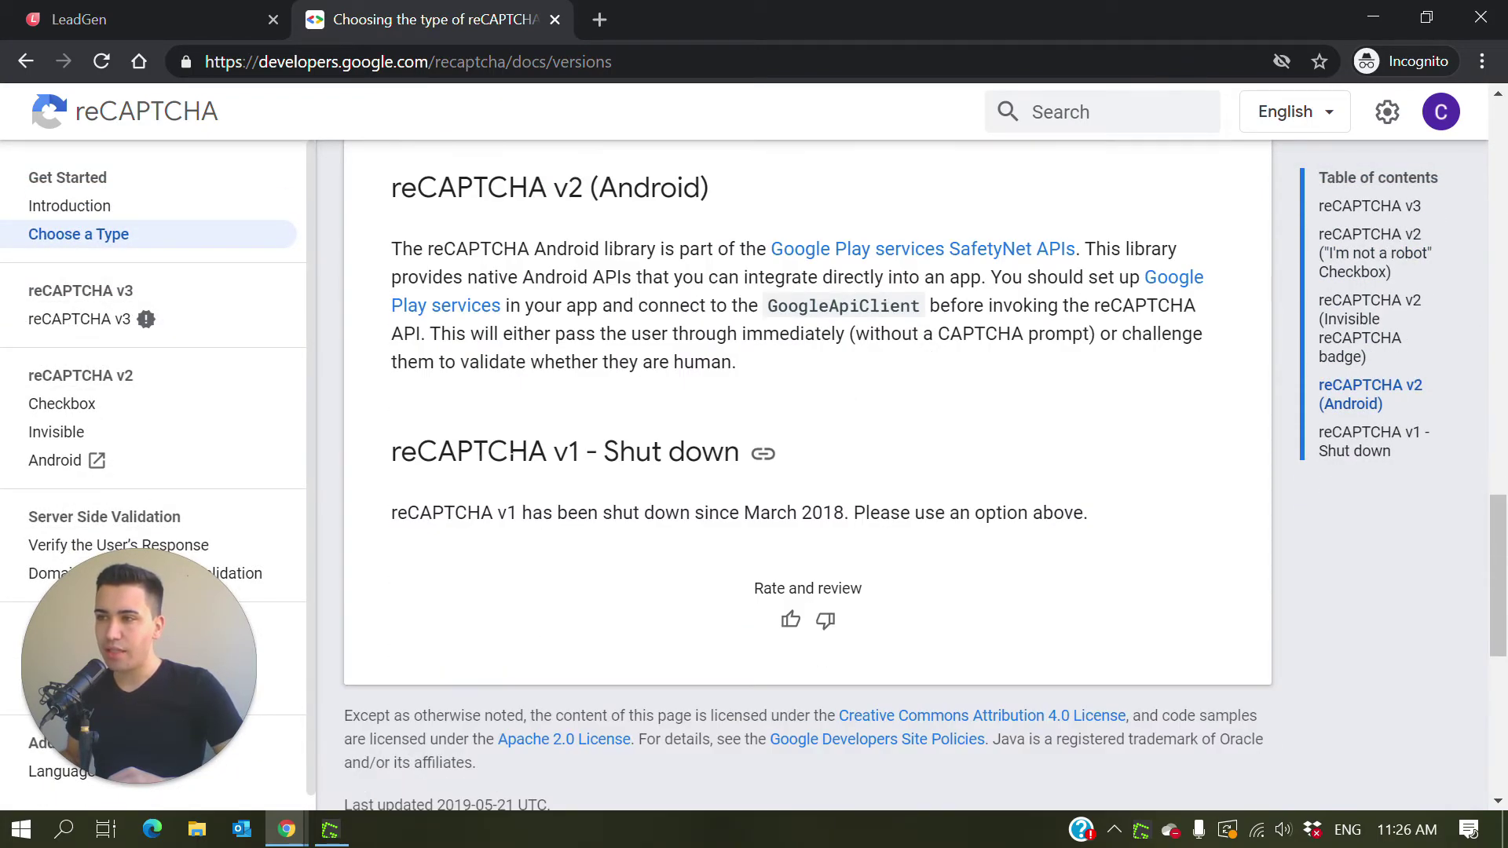
drag(415, 451, 664, 454)
drag(643, 512, 848, 506)
scroll(849, 506, up, 16)
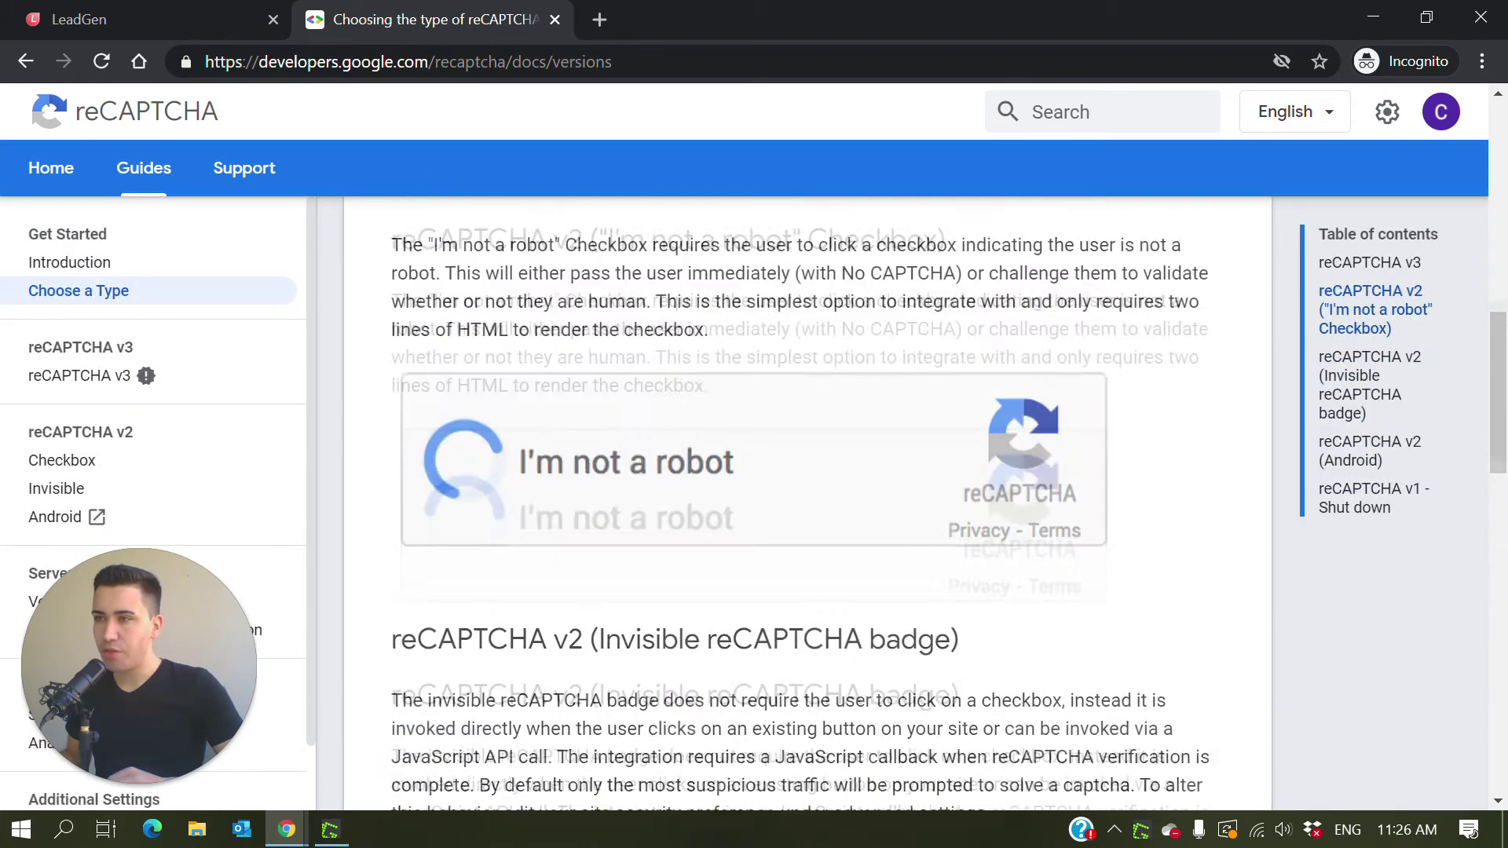
scroll(742, 479, up, 6)
scroll(742, 471, down, 3)
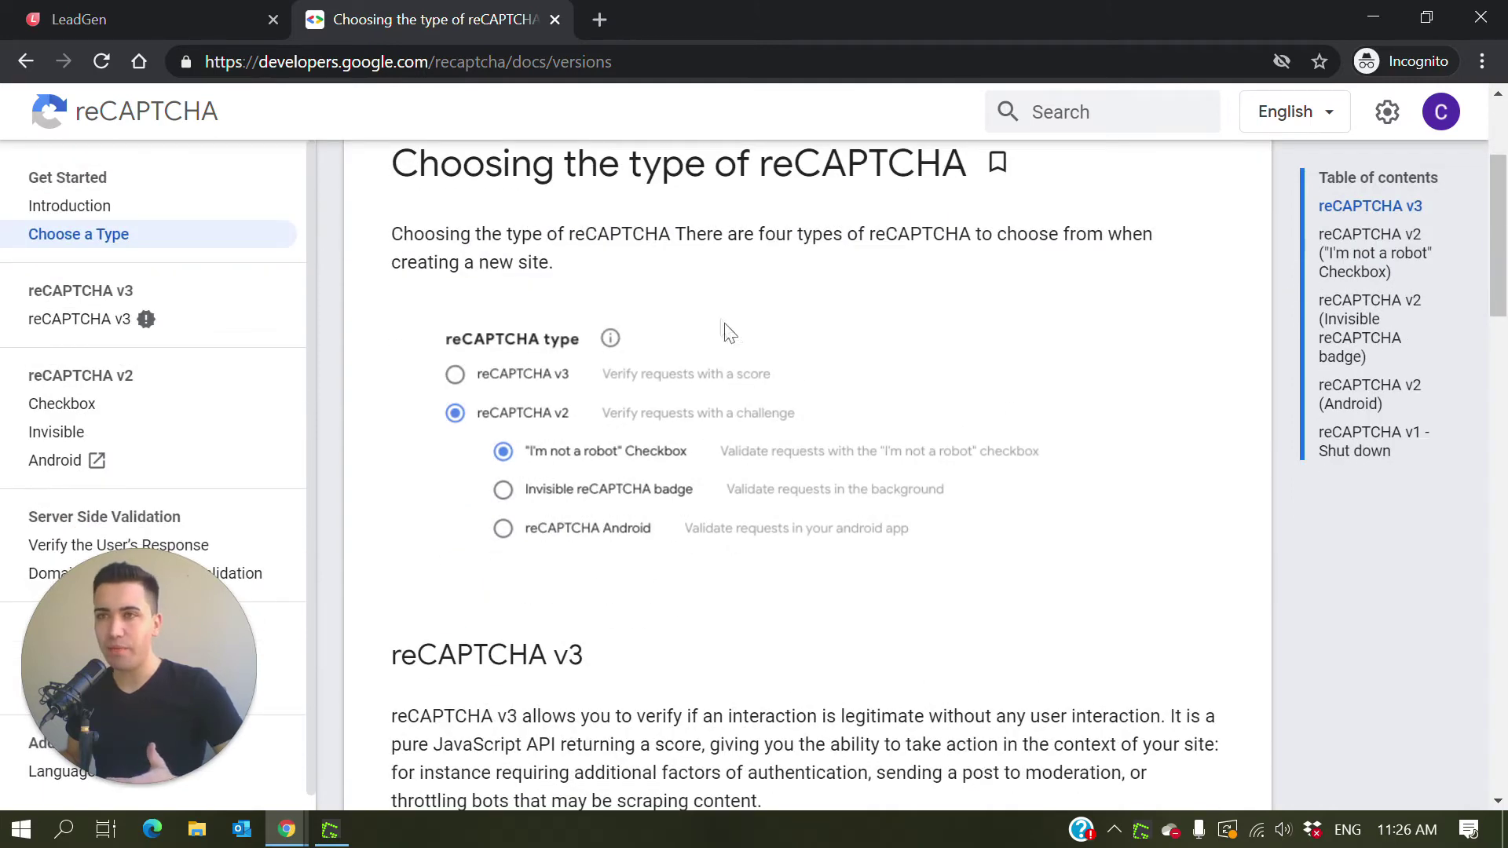
Open the reCAPTCHA v3 guide and follow its link to register new v3 keys
click(76, 334)
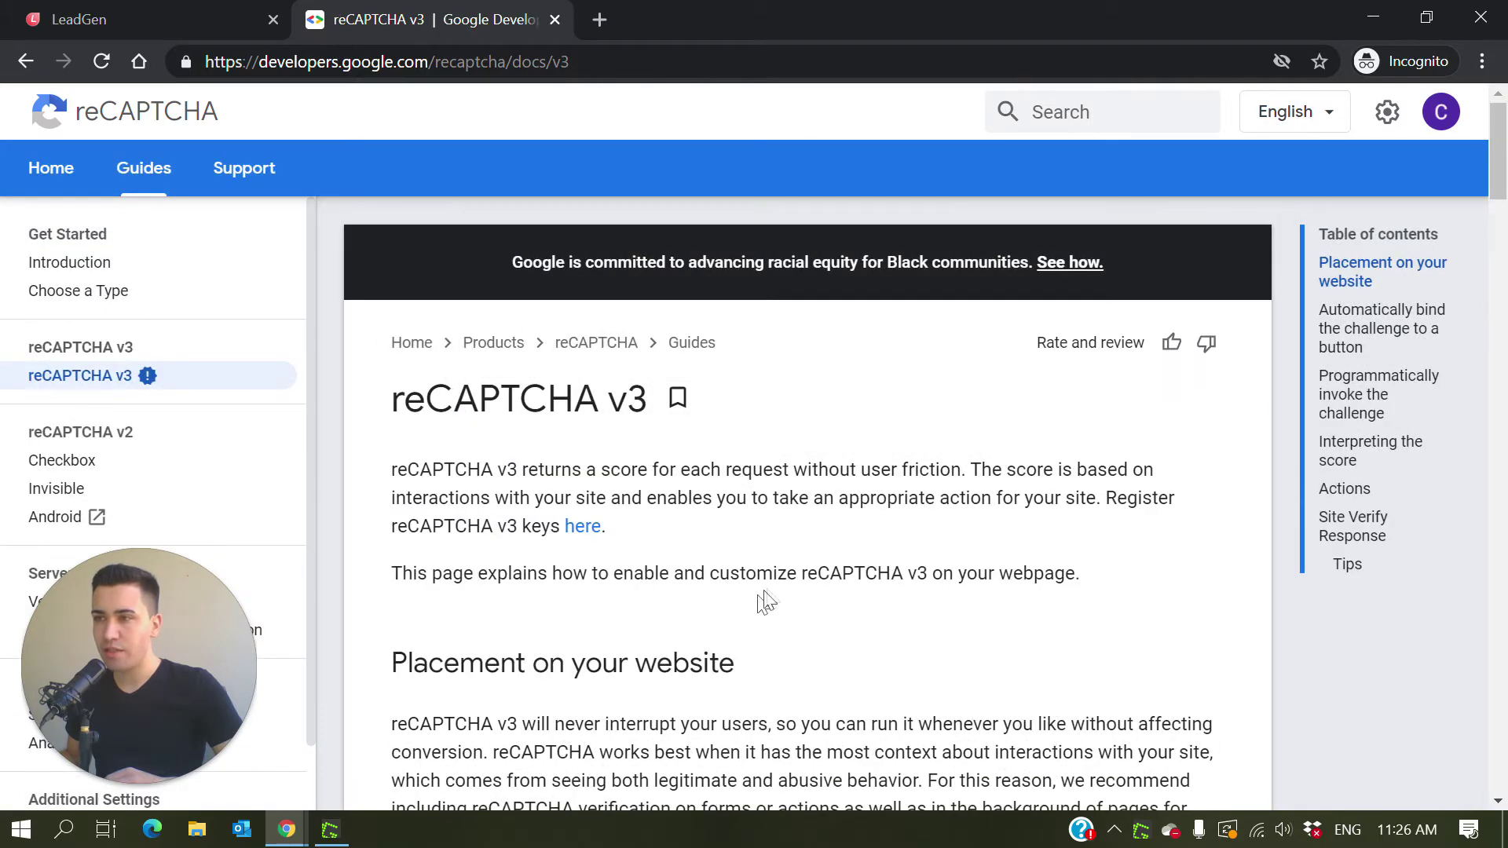
scroll(564, 422, down, 1)
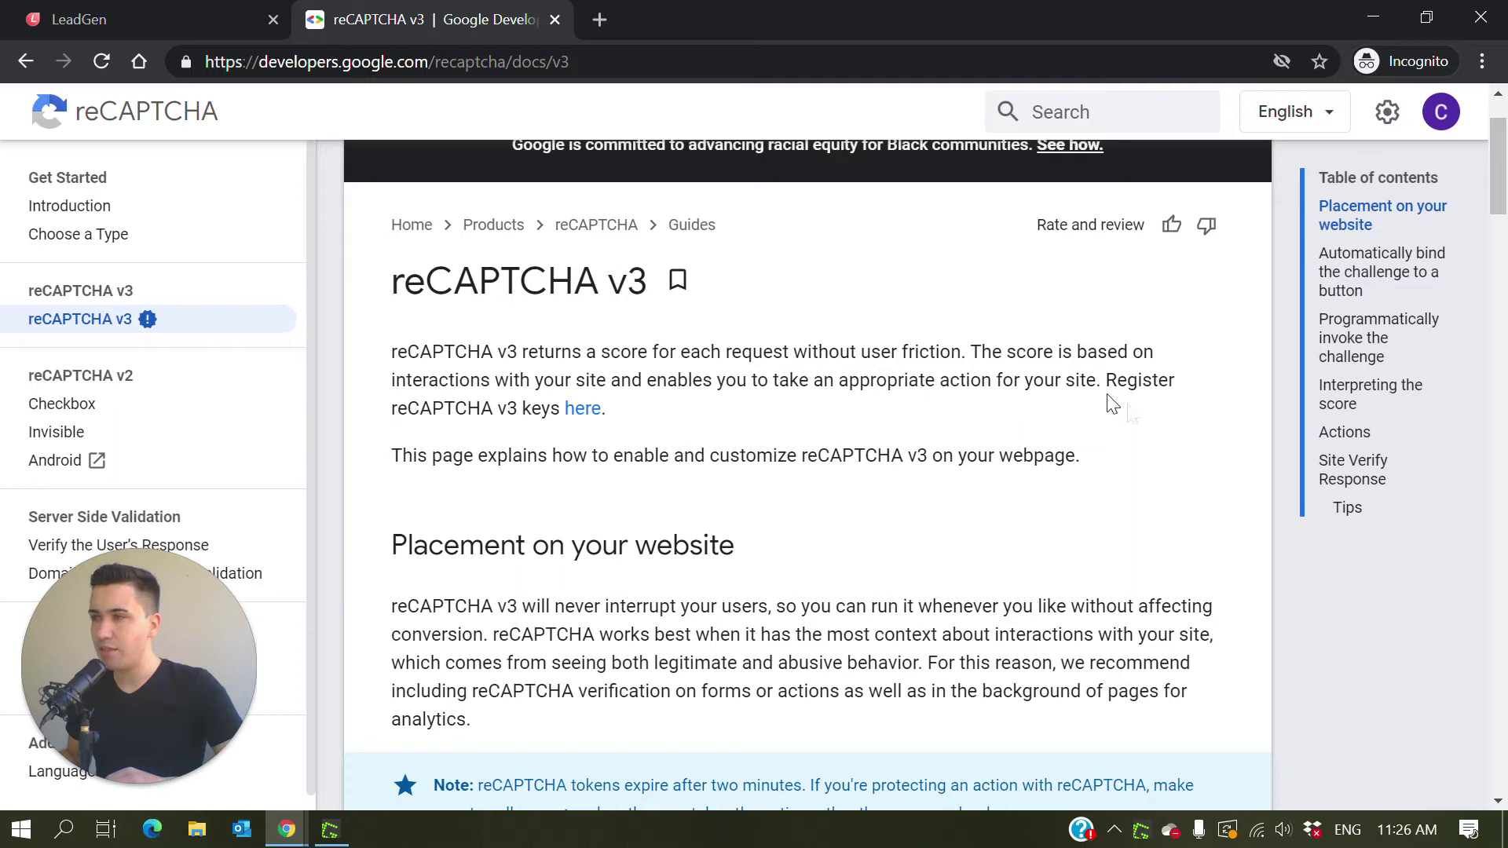
triple_click(1131, 454)
click(559, 409)
click(582, 410)
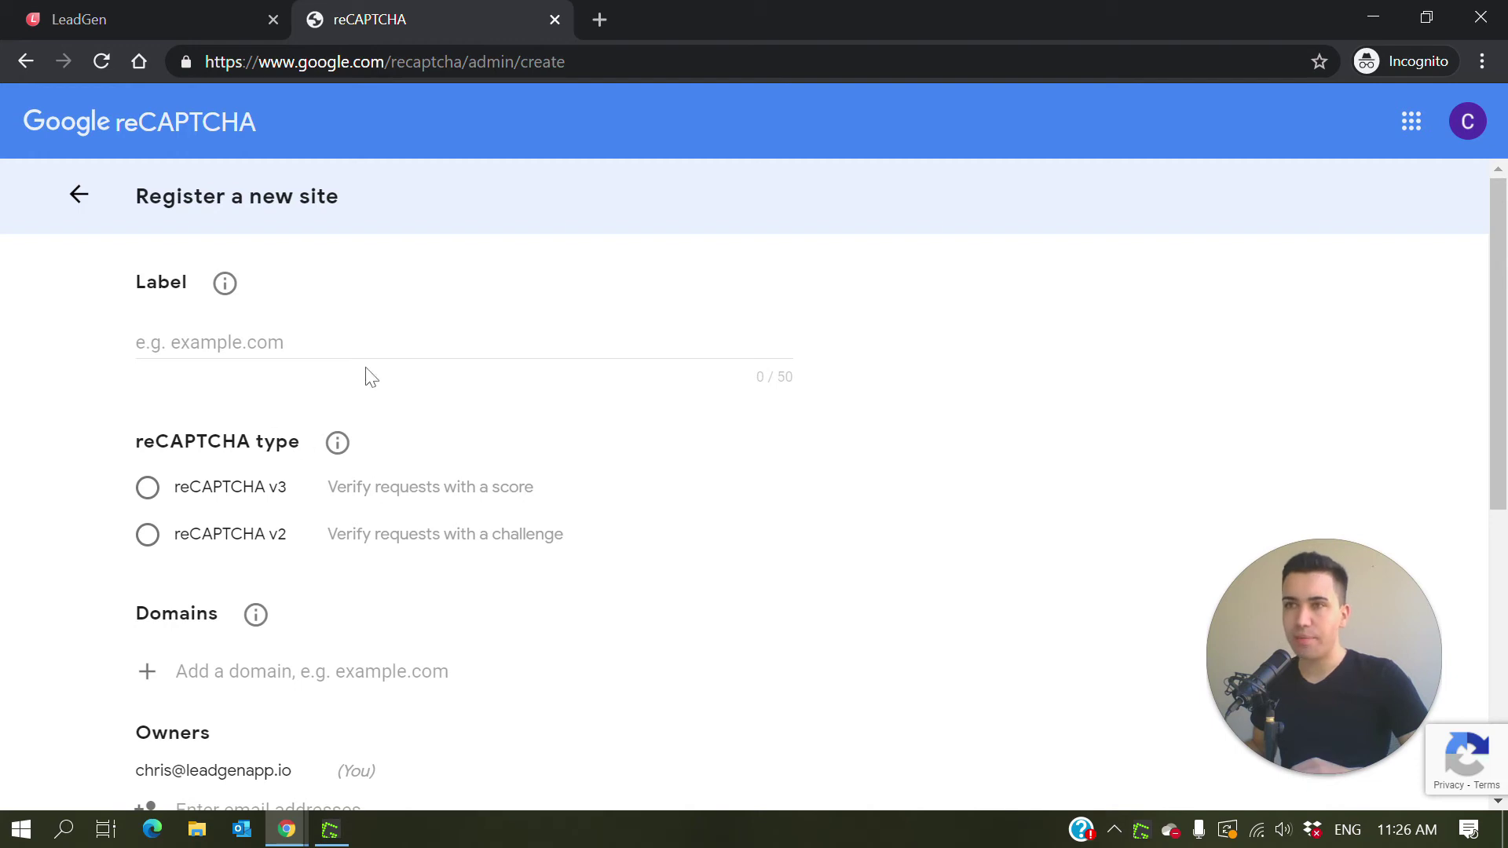
Label the new site 'New ReCAPTCHA key' and choose reCAPTCHA v3 as its type
click(248, 346)
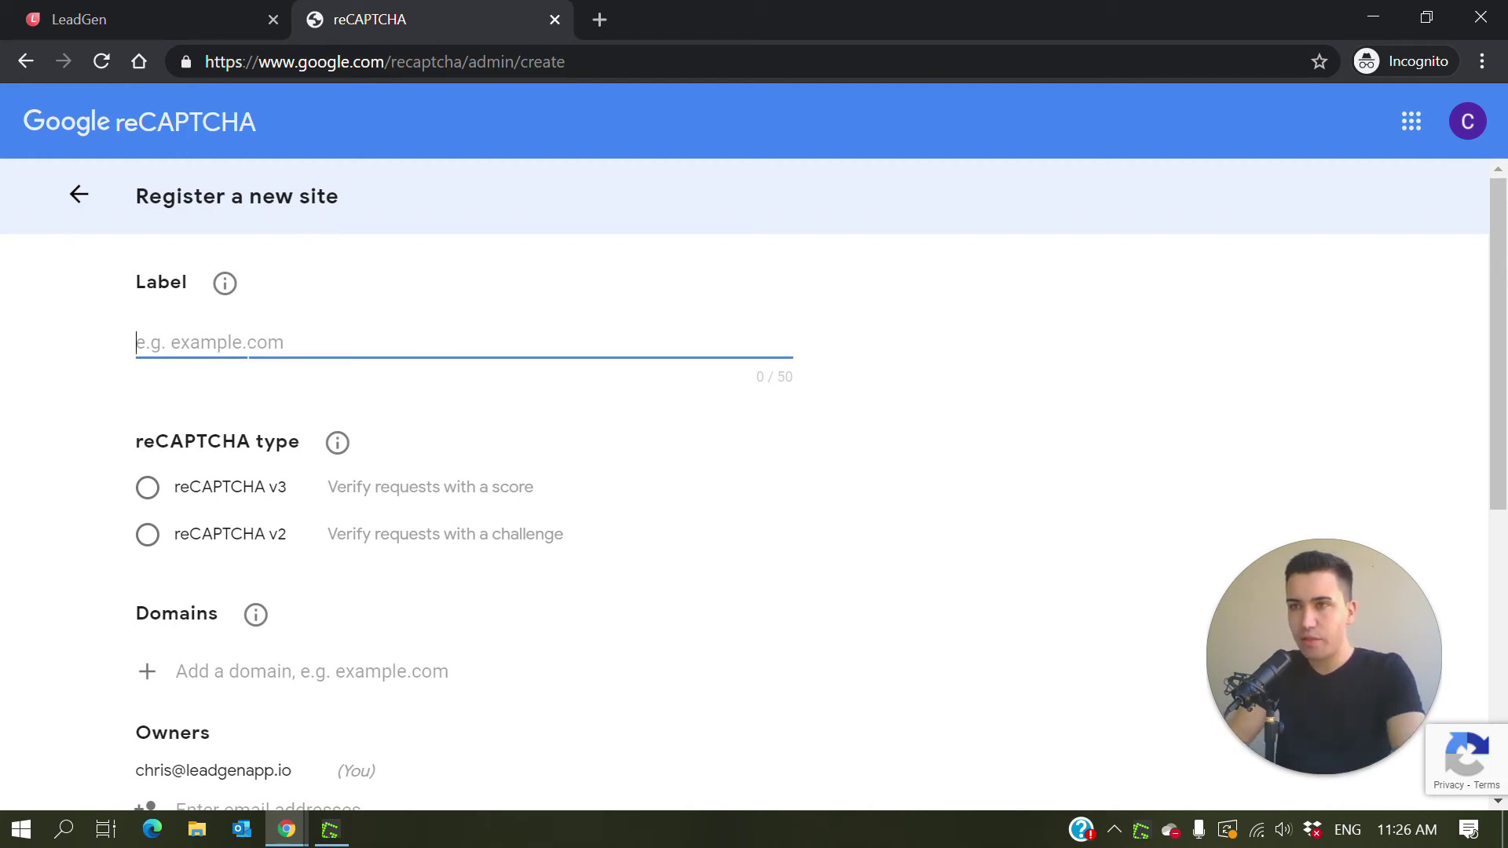
text(http)
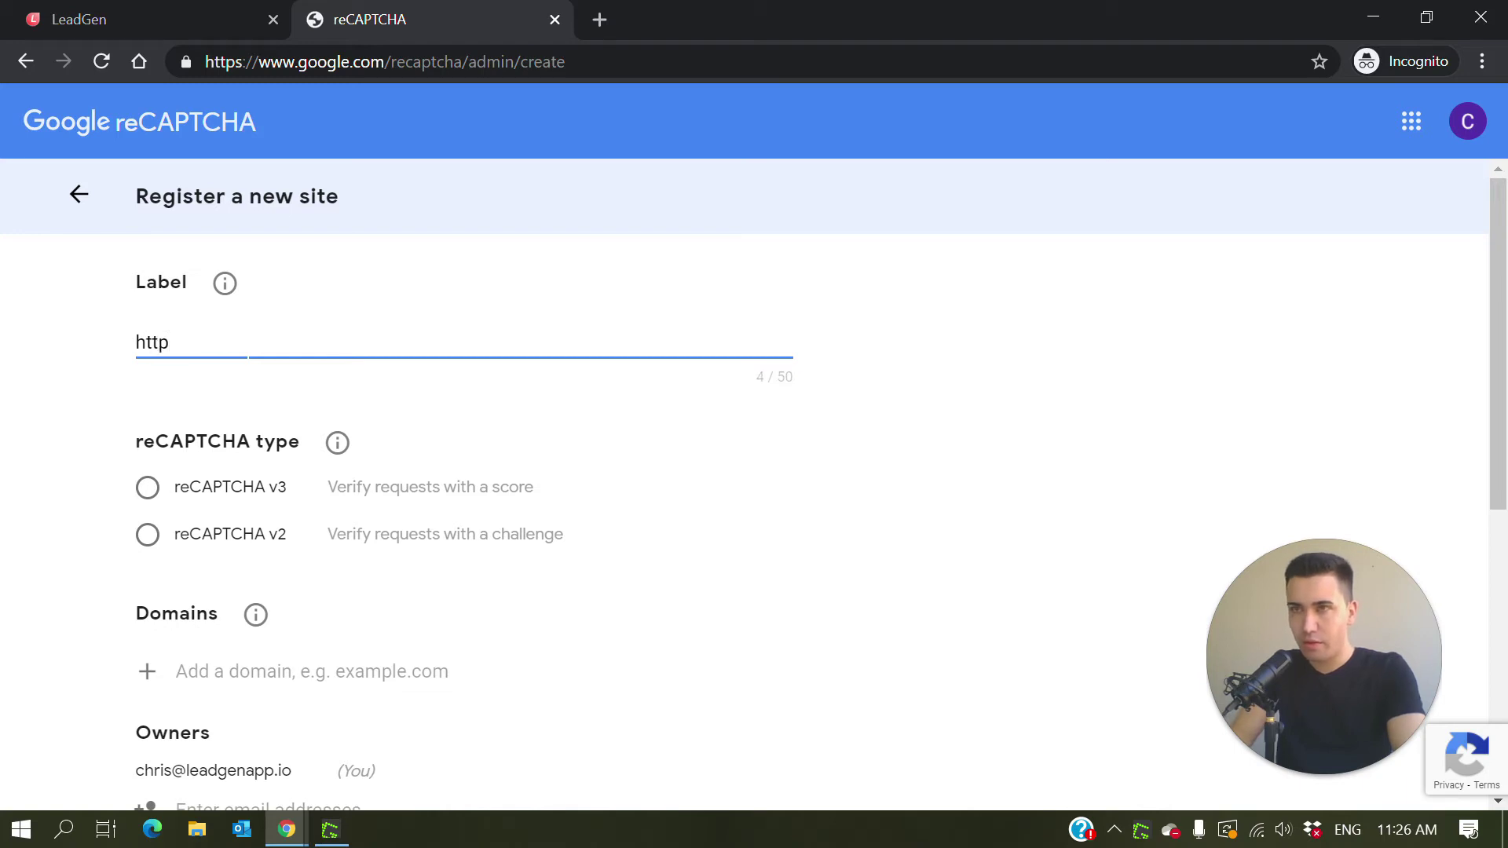
key(BackSpace)
key(BackSpace)
key(BackSpace)
key(BackSpace)
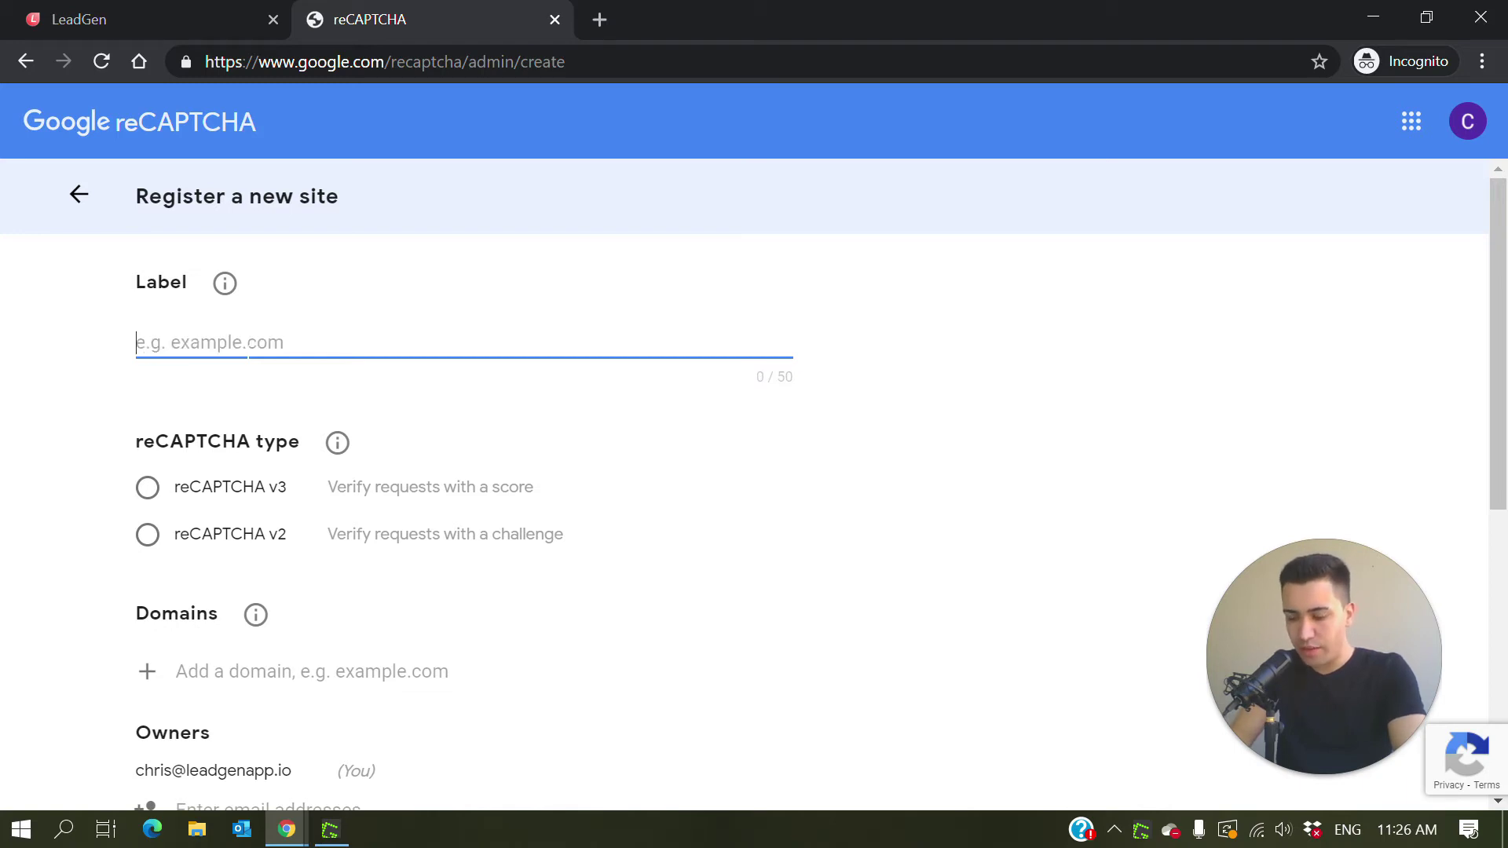
text(New ReC)
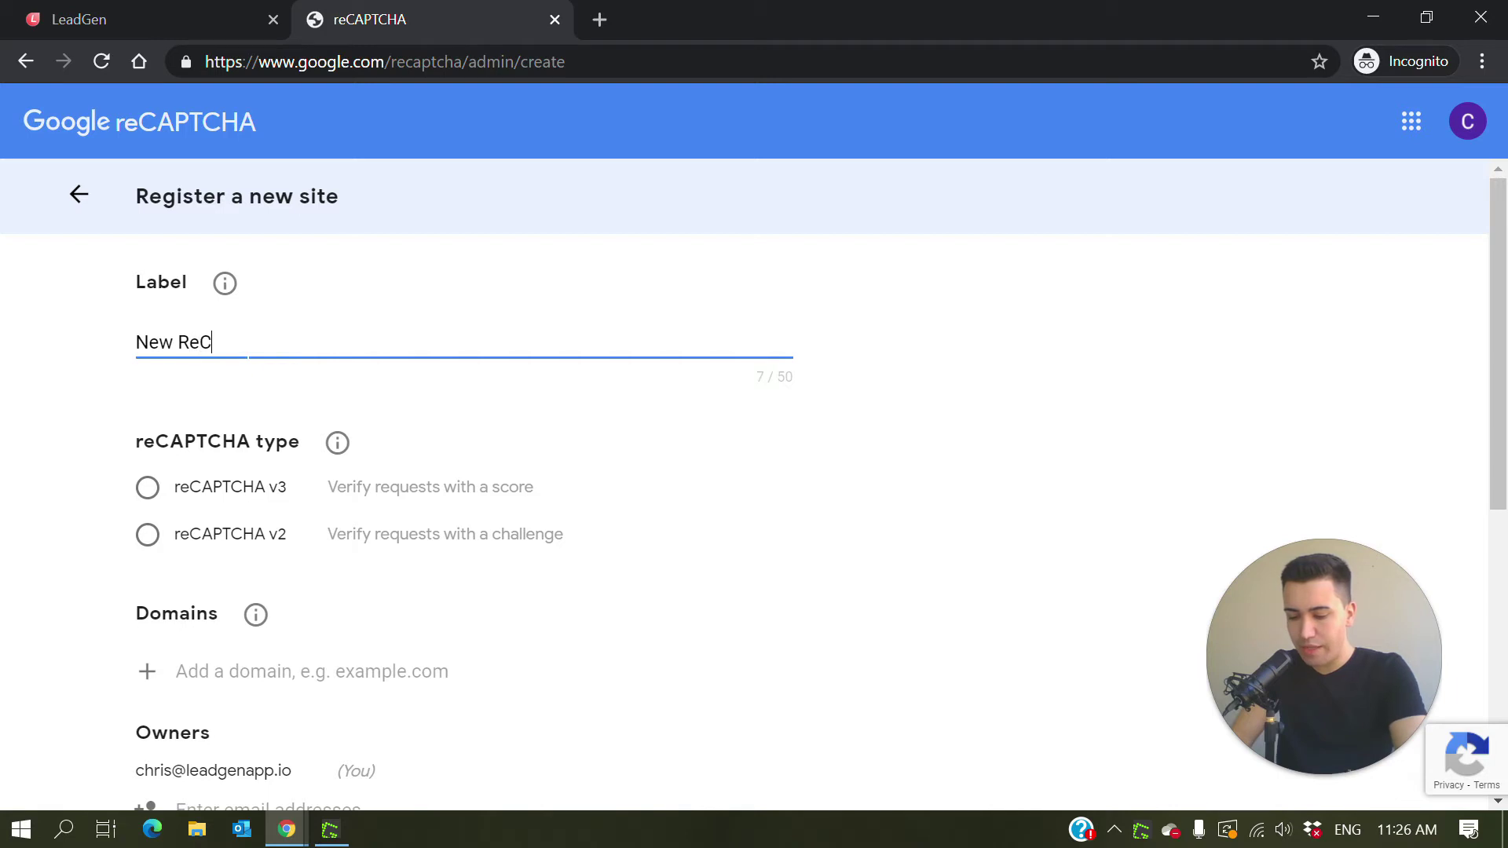
text(APTCHA key)
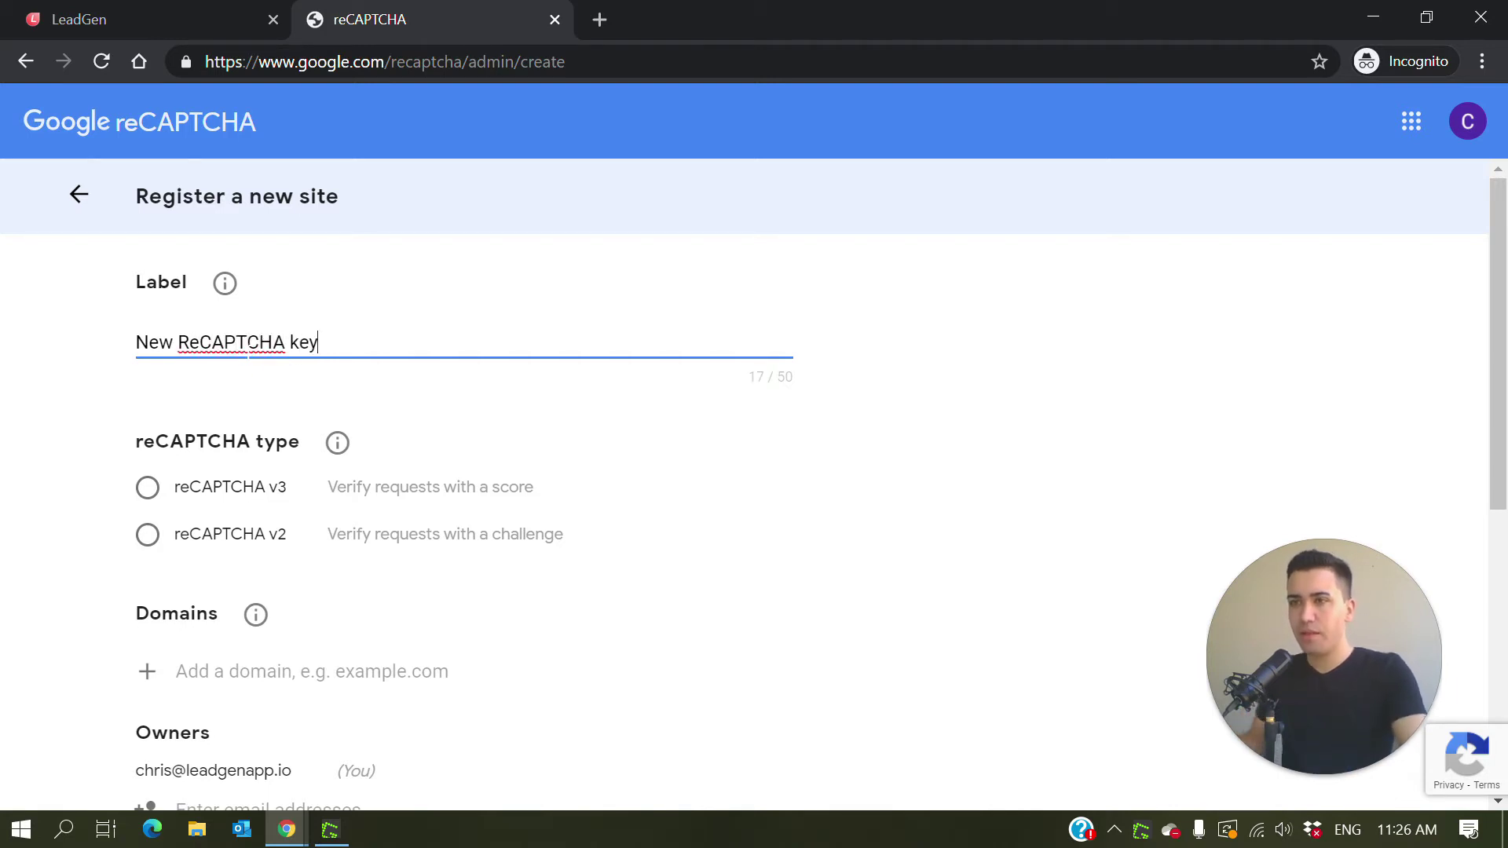
click(146, 492)
Enter leadgenapp.io as the key's allowed domain
scroll(412, 552, down, 3)
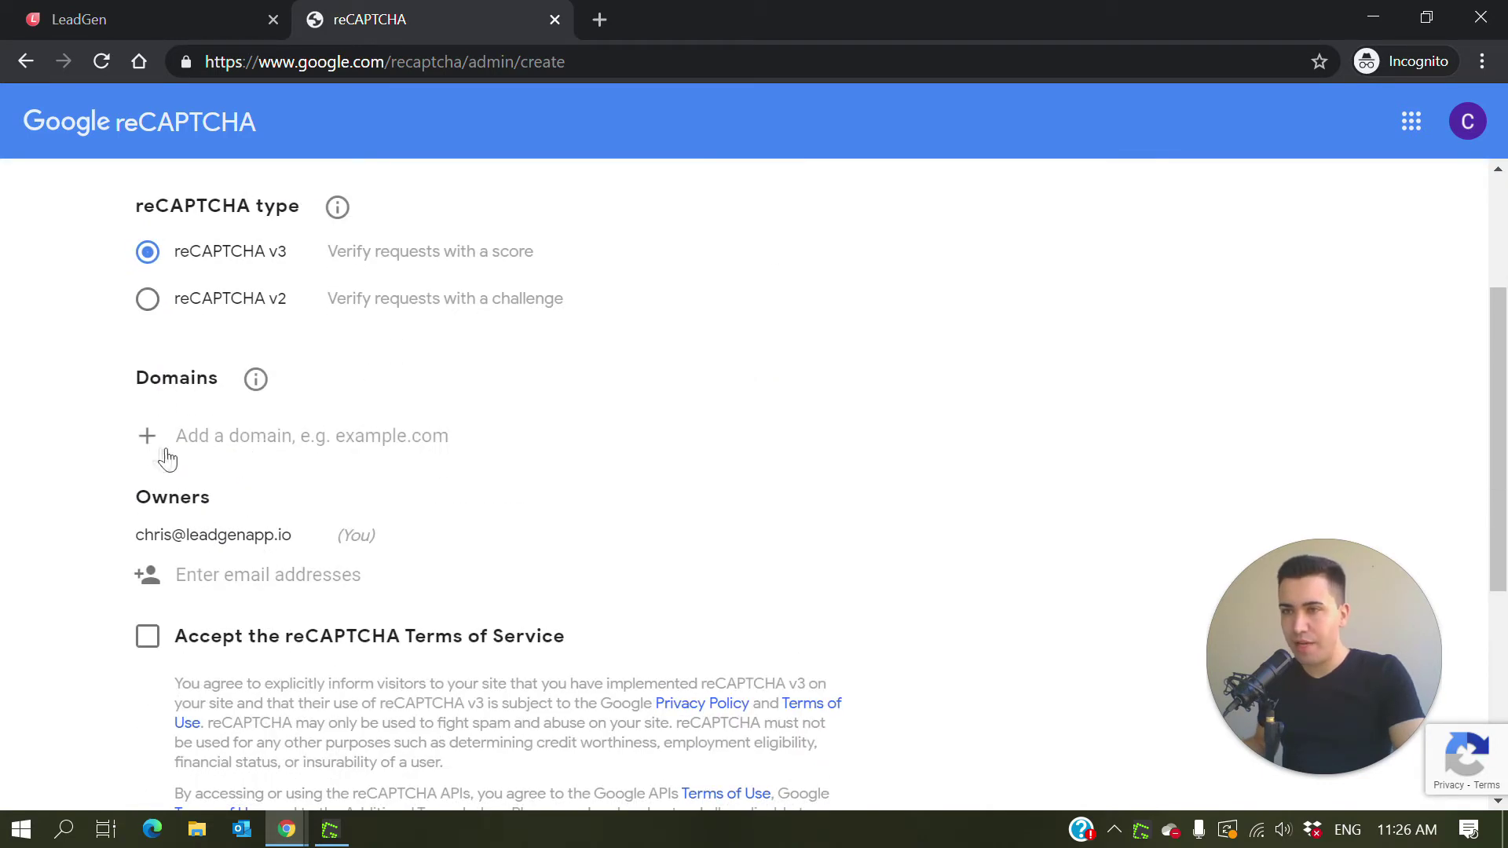
scroll(135, 444, down, 1)
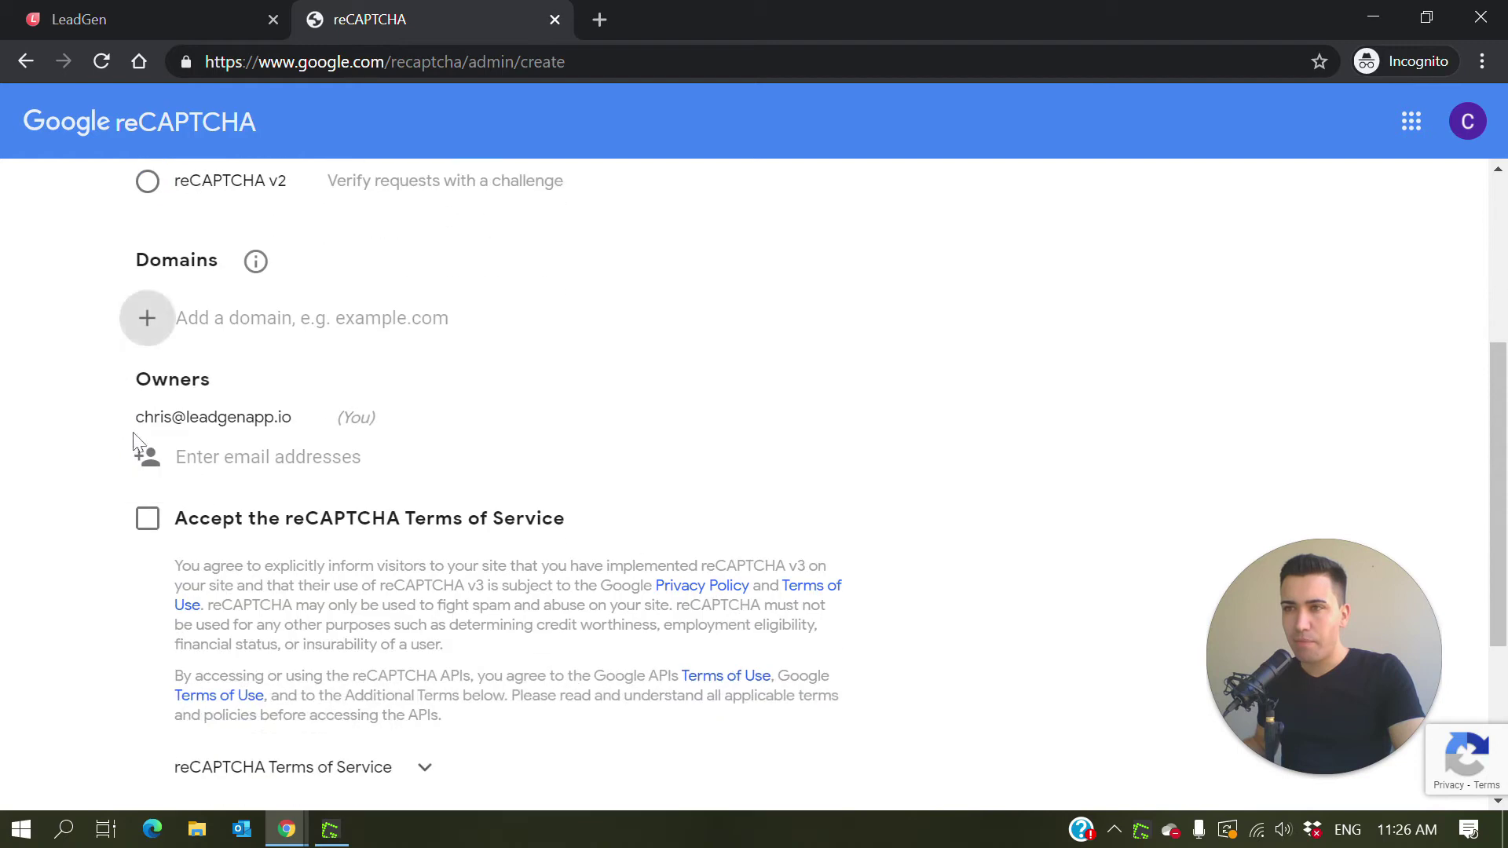
click(315, 318)
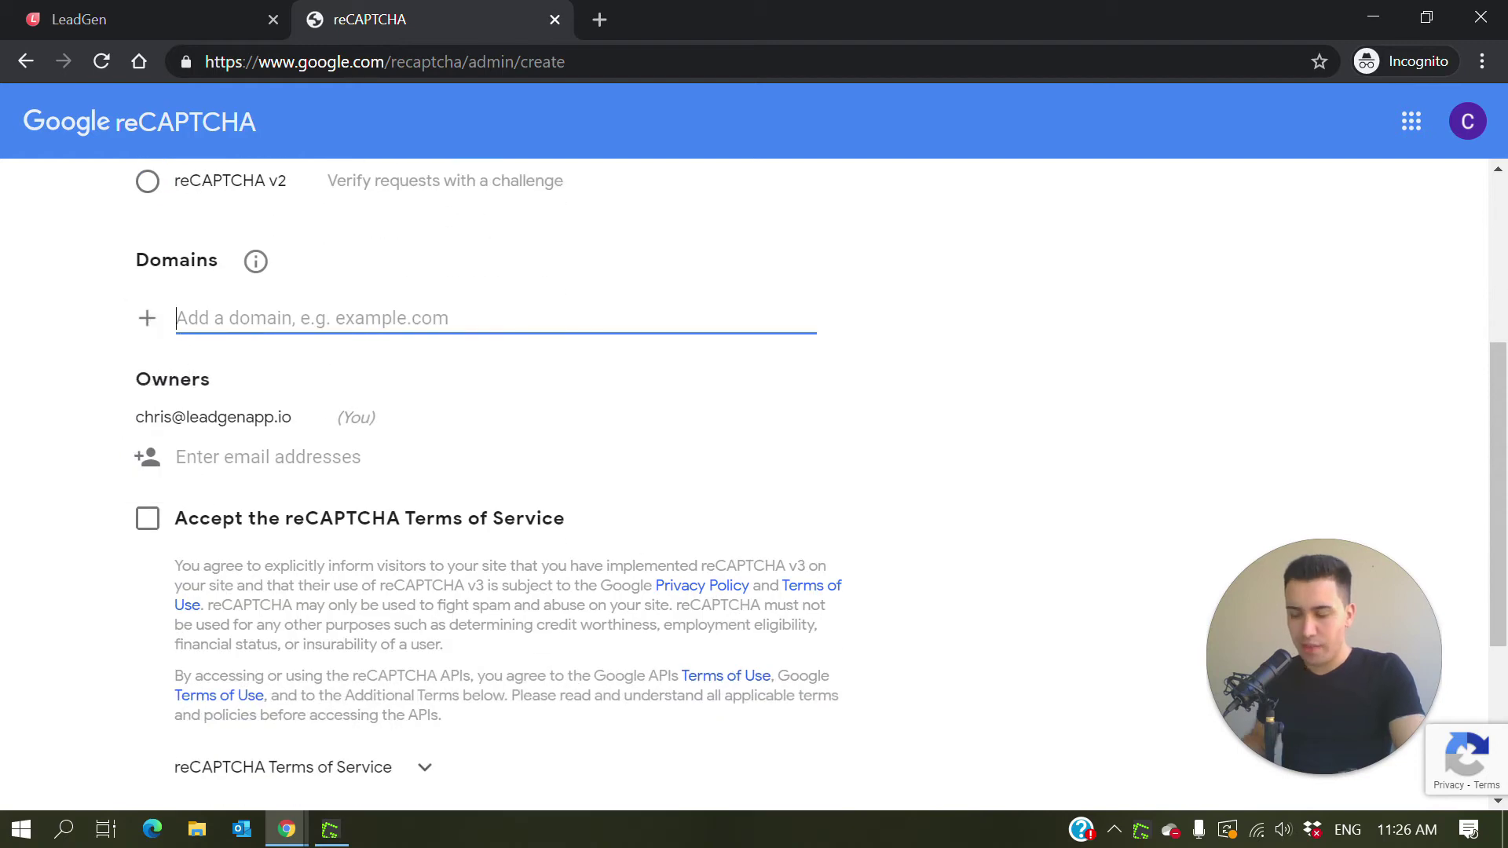
text(l)
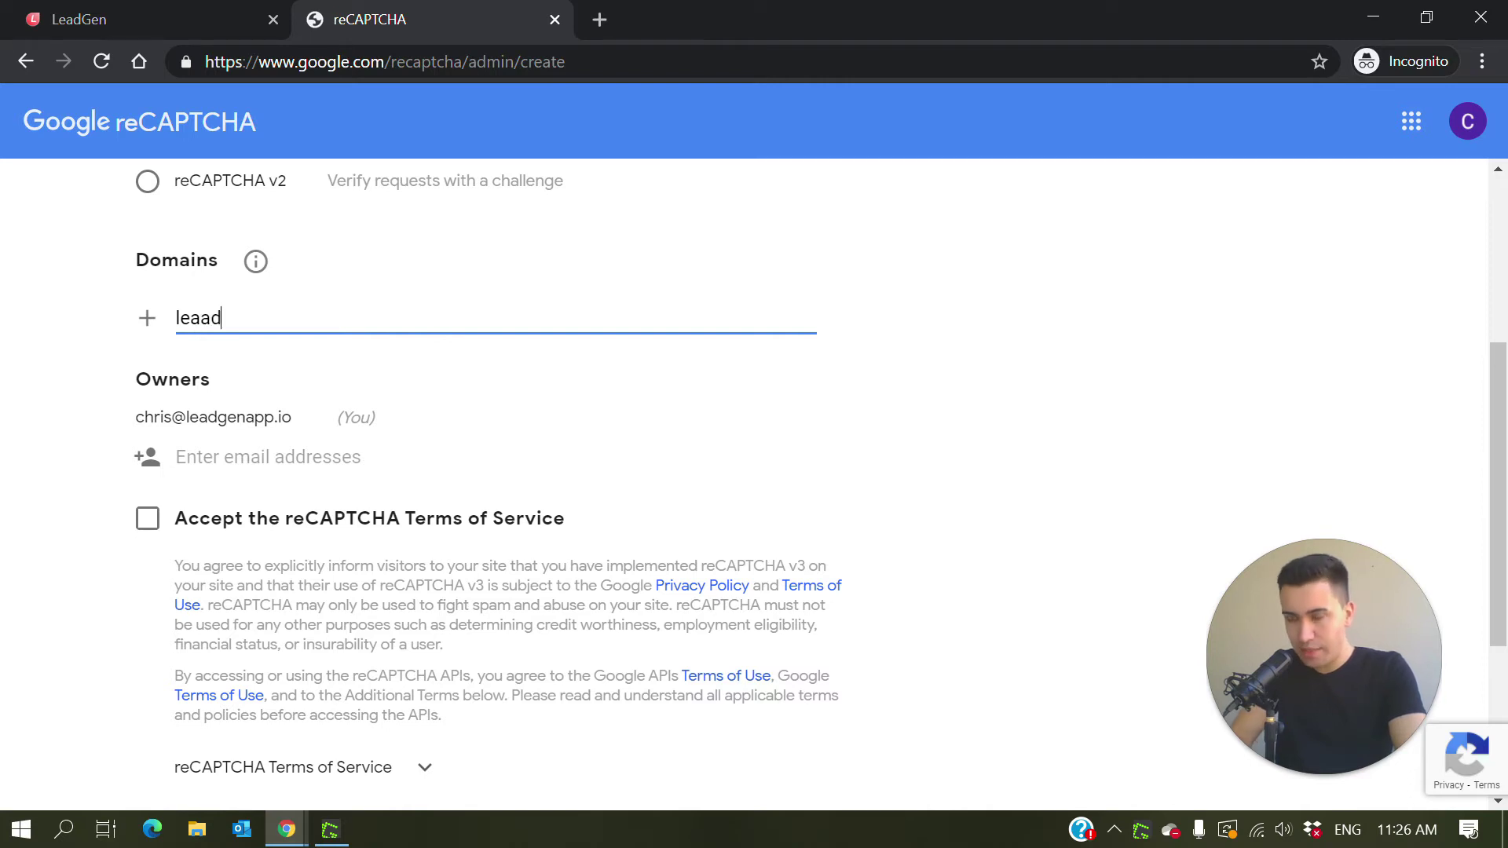
text(ead)
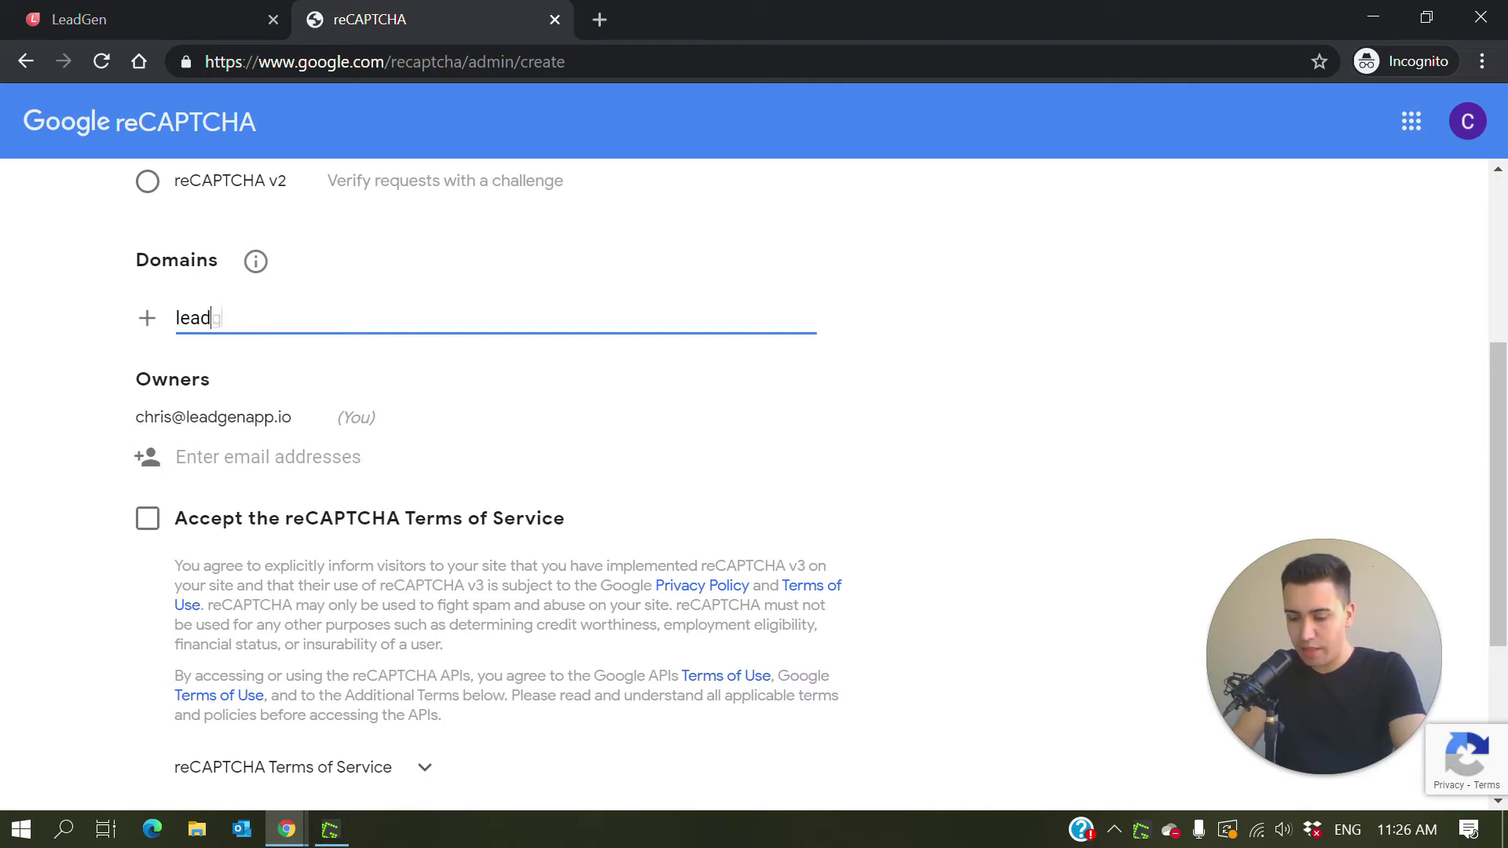
text(genapp.io)
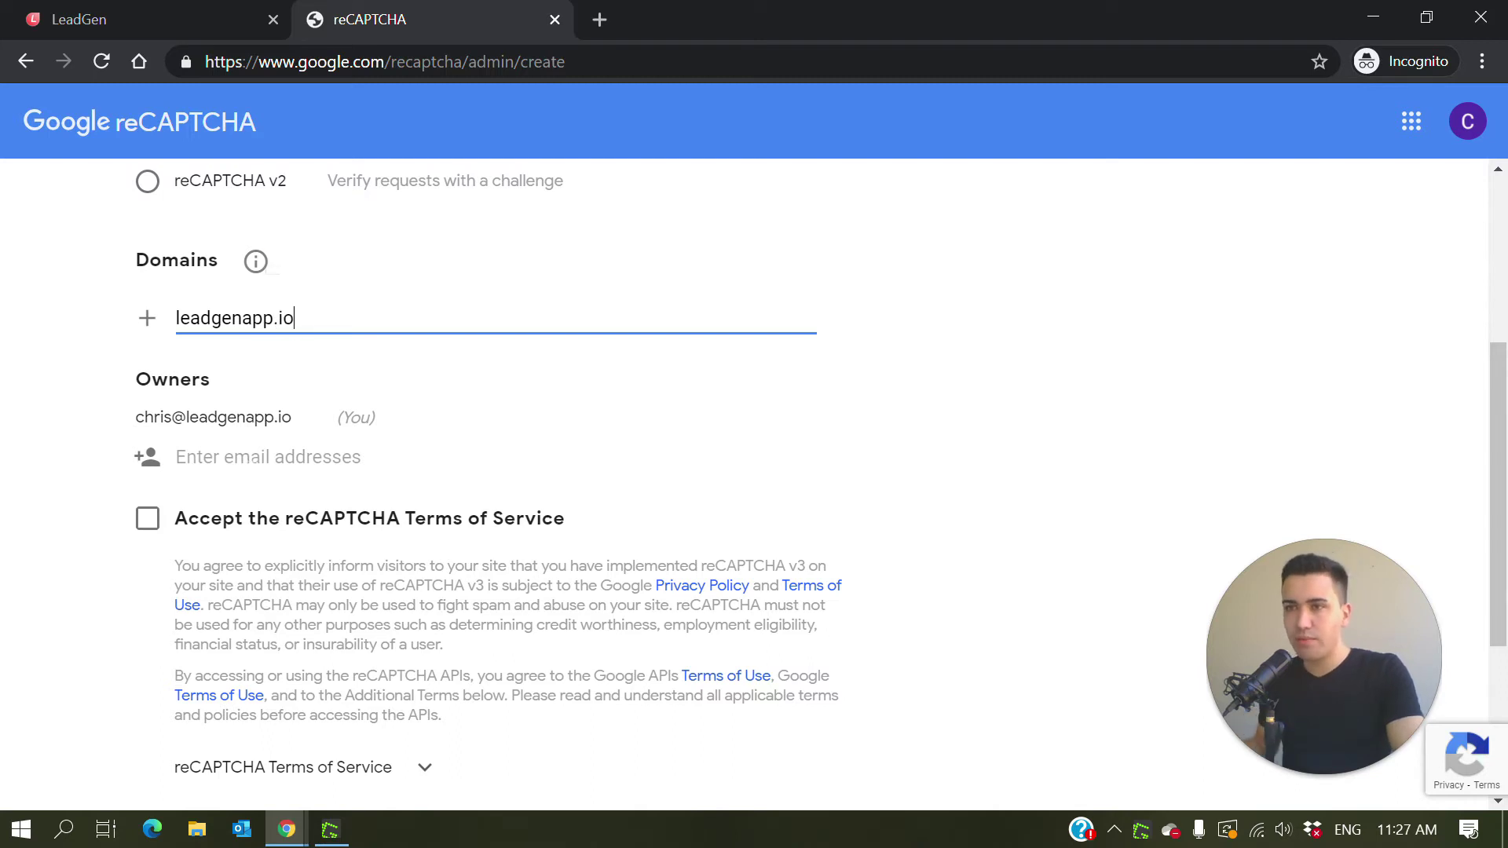
Accept the reCAPTCHA Terms of Service, untick Send alerts to owners, and submit the registration
drag(137, 417, 303, 424)
click(307, 426)
scroll(235, 389, down, 1)
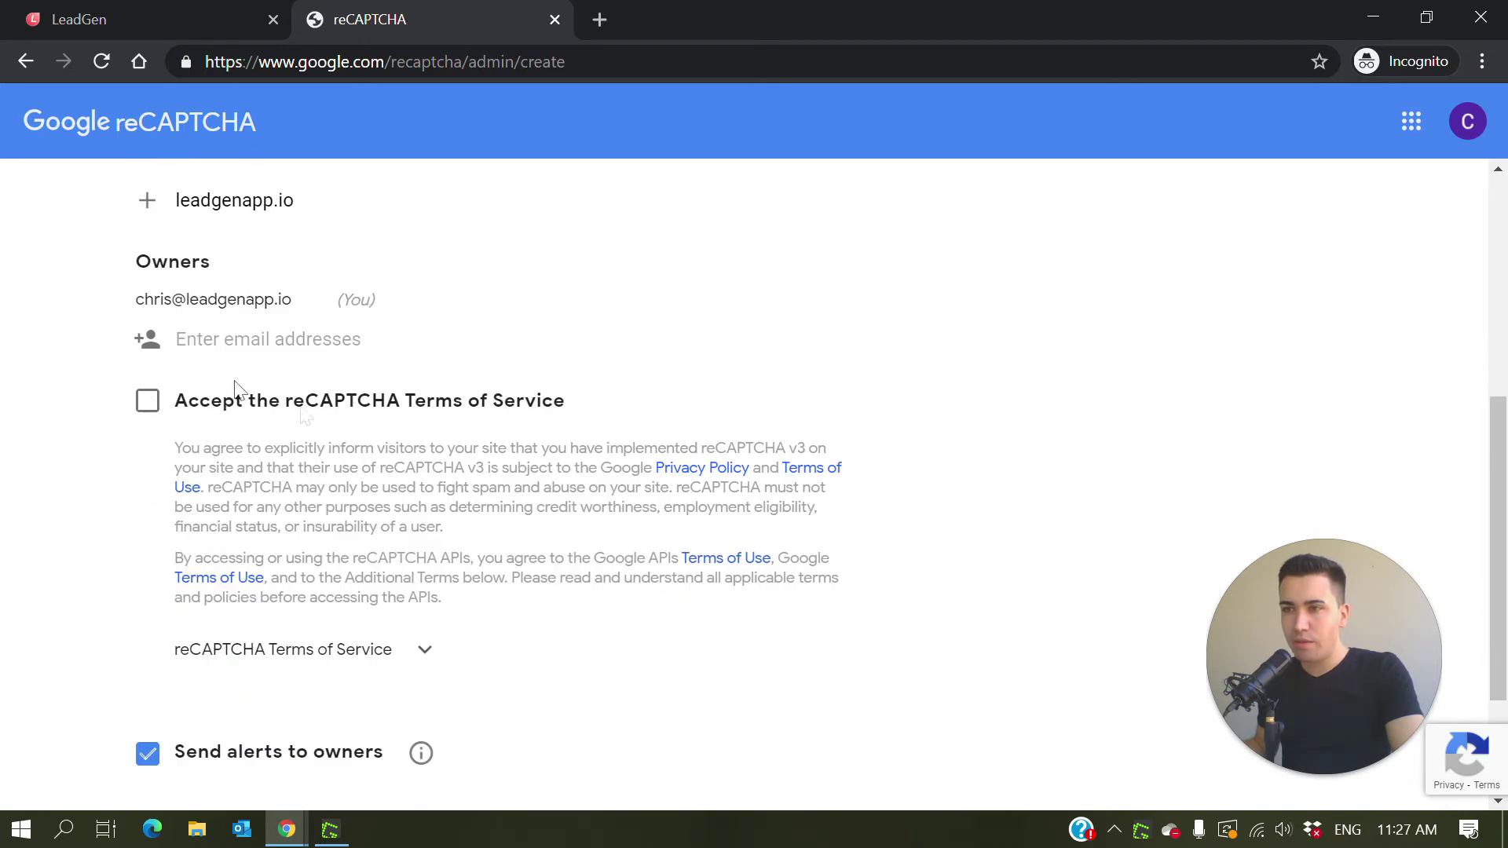
click(144, 408)
scroll(609, 518, down, 2)
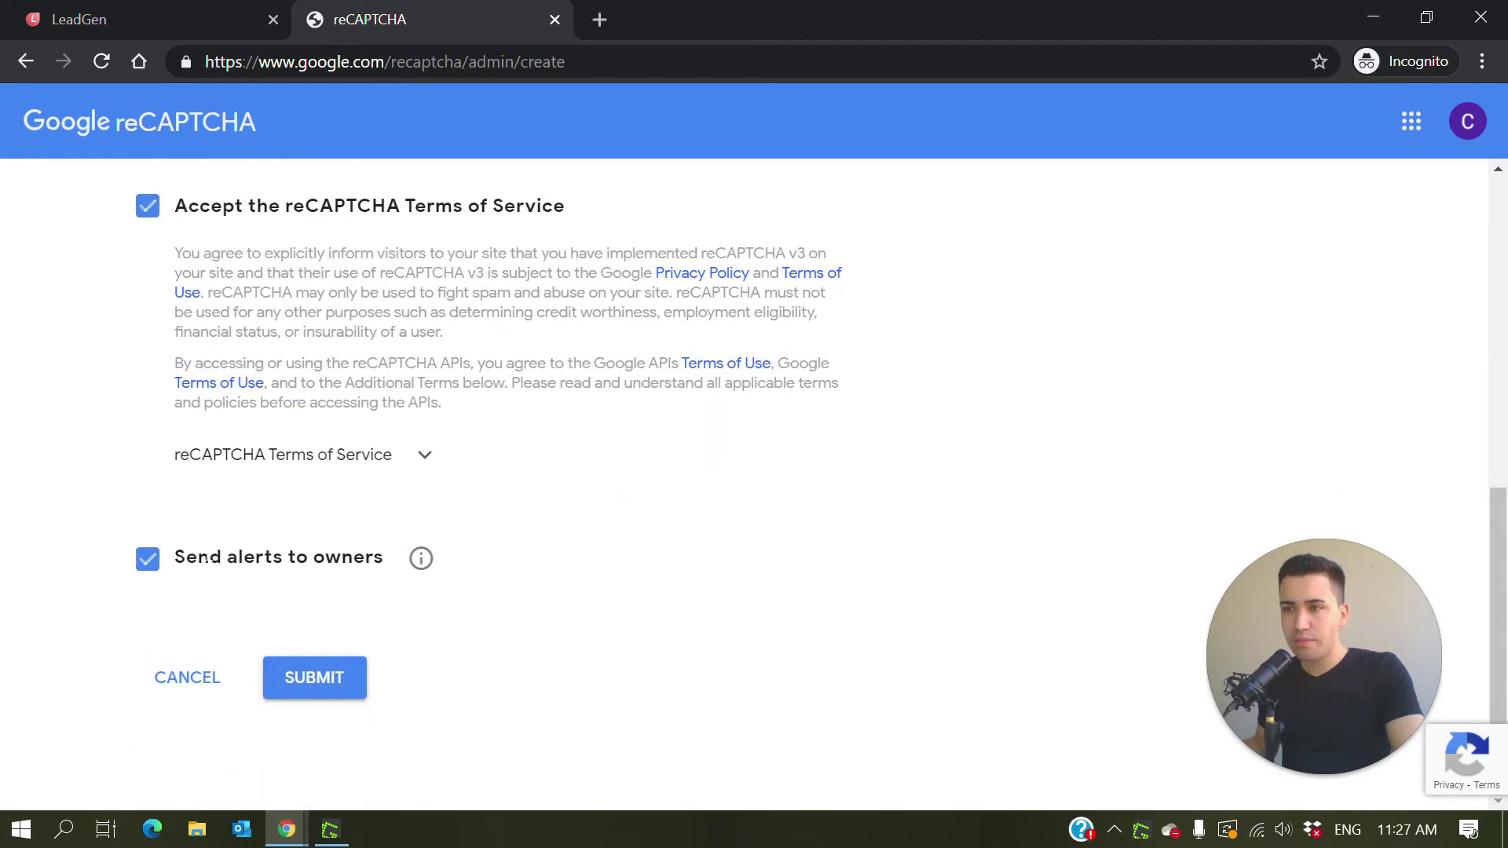
mouse_move(422, 560)
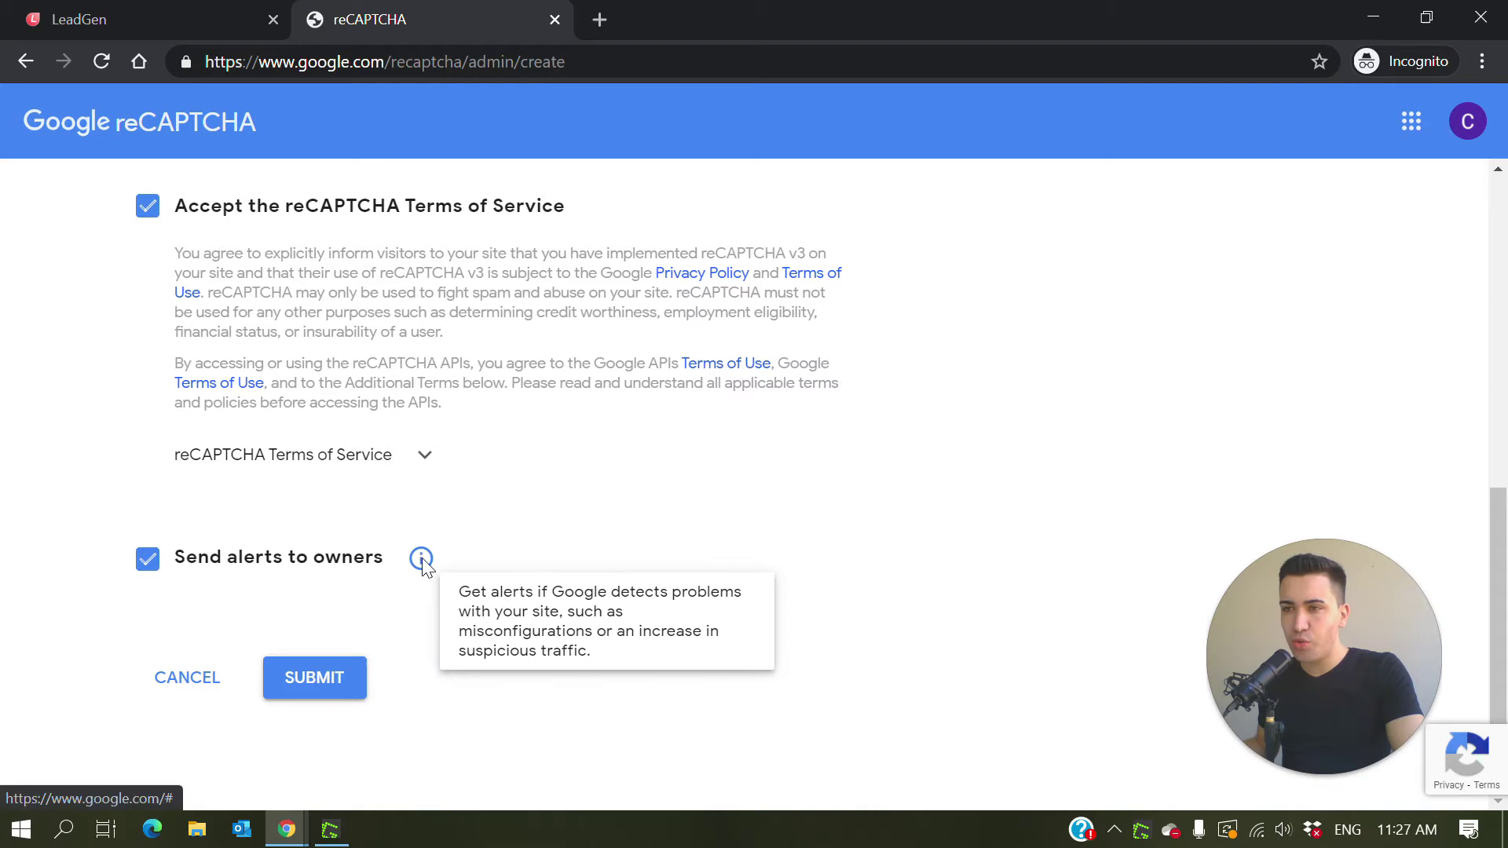
click(148, 559)
click(322, 687)
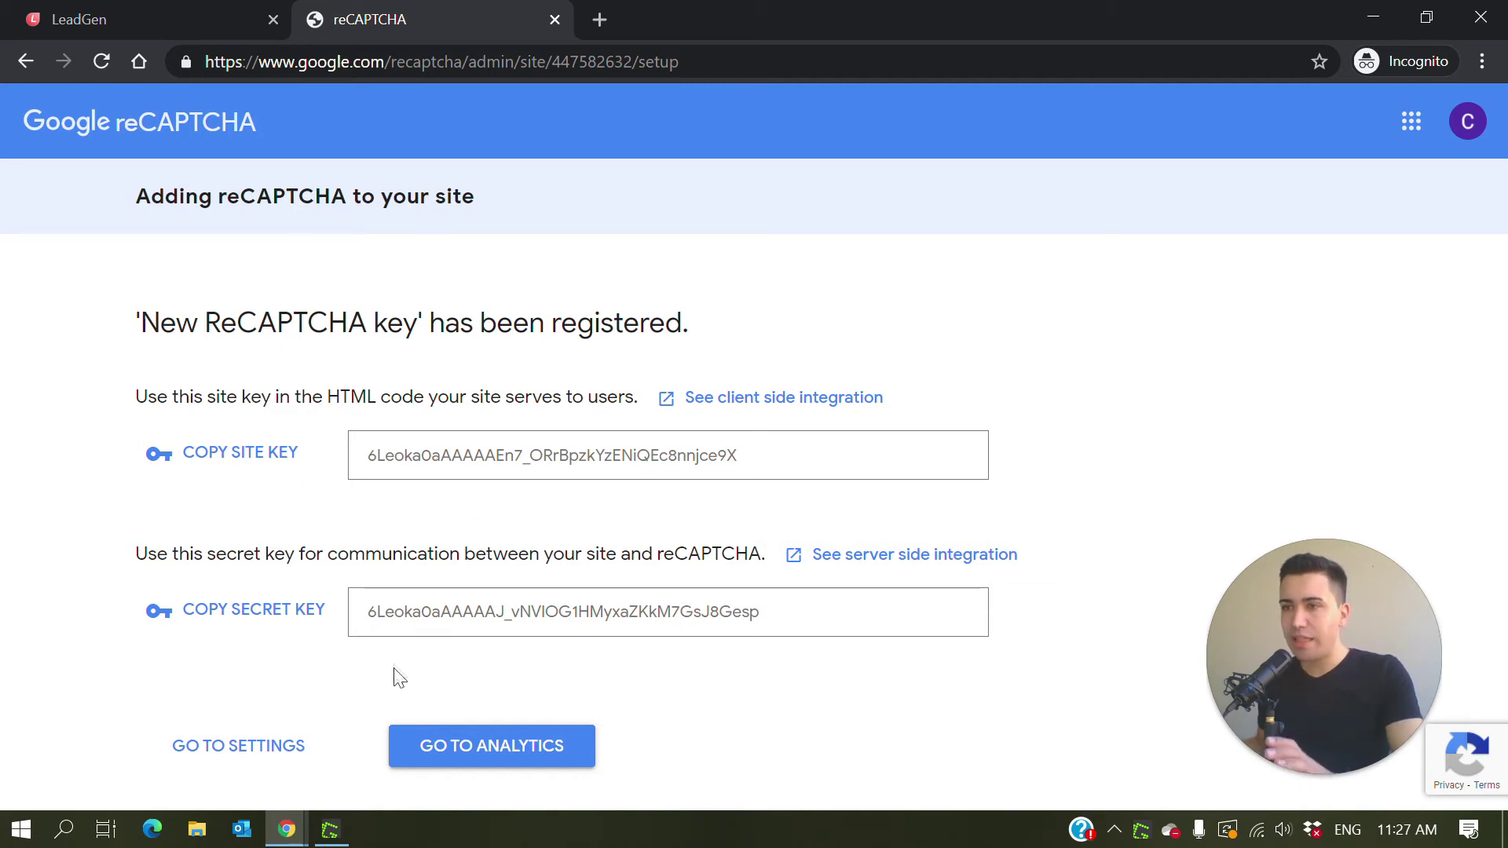
Copy the generated site key and secret key into LeadGen's Site Key and Secret Key fields
double_click(498, 455)
right_click(498, 462)
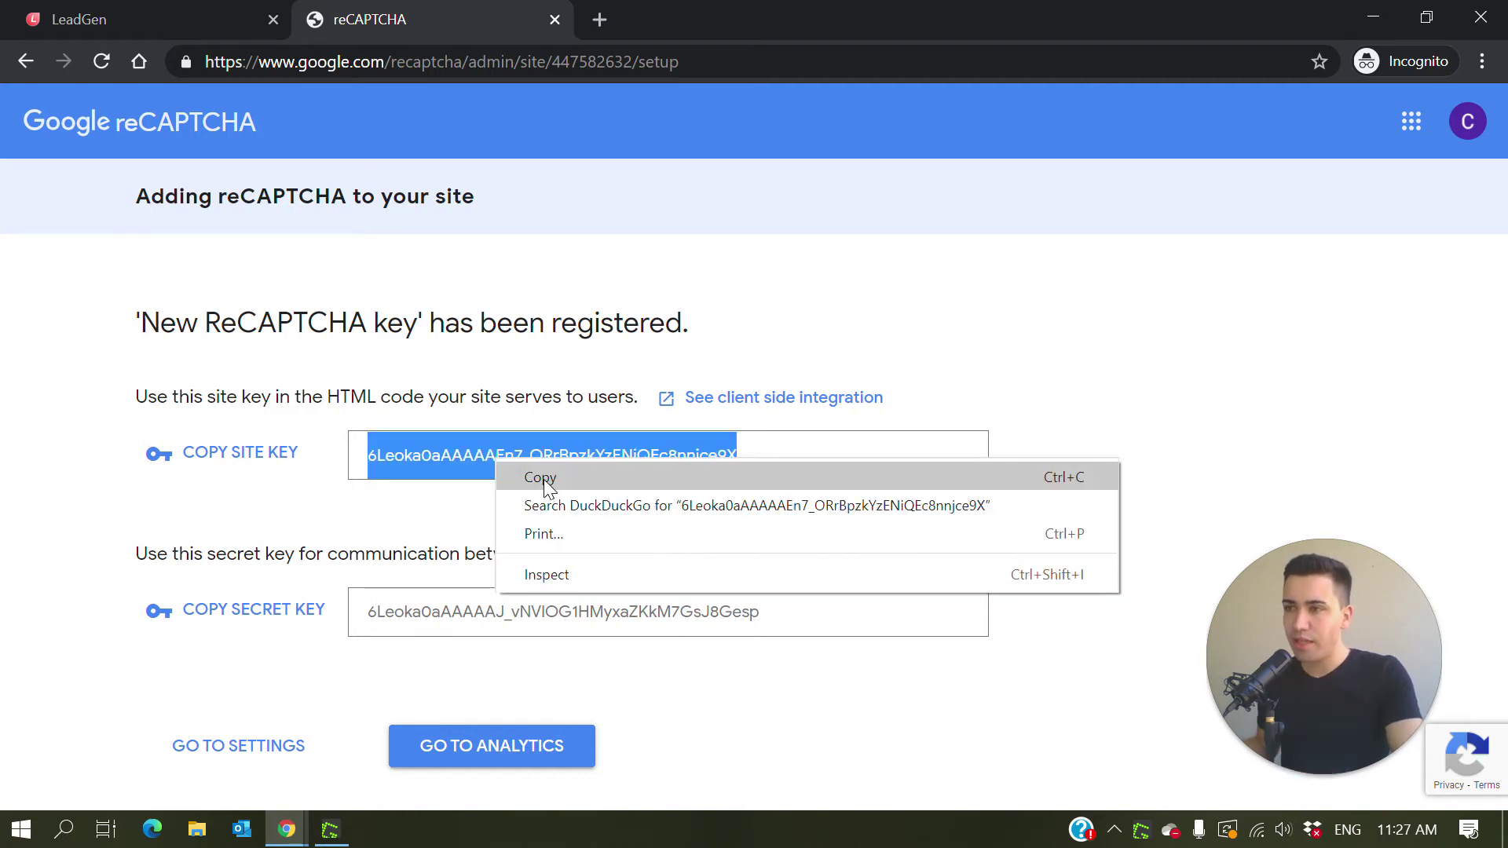
click(542, 478)
click(103, 17)
click(605, 432)
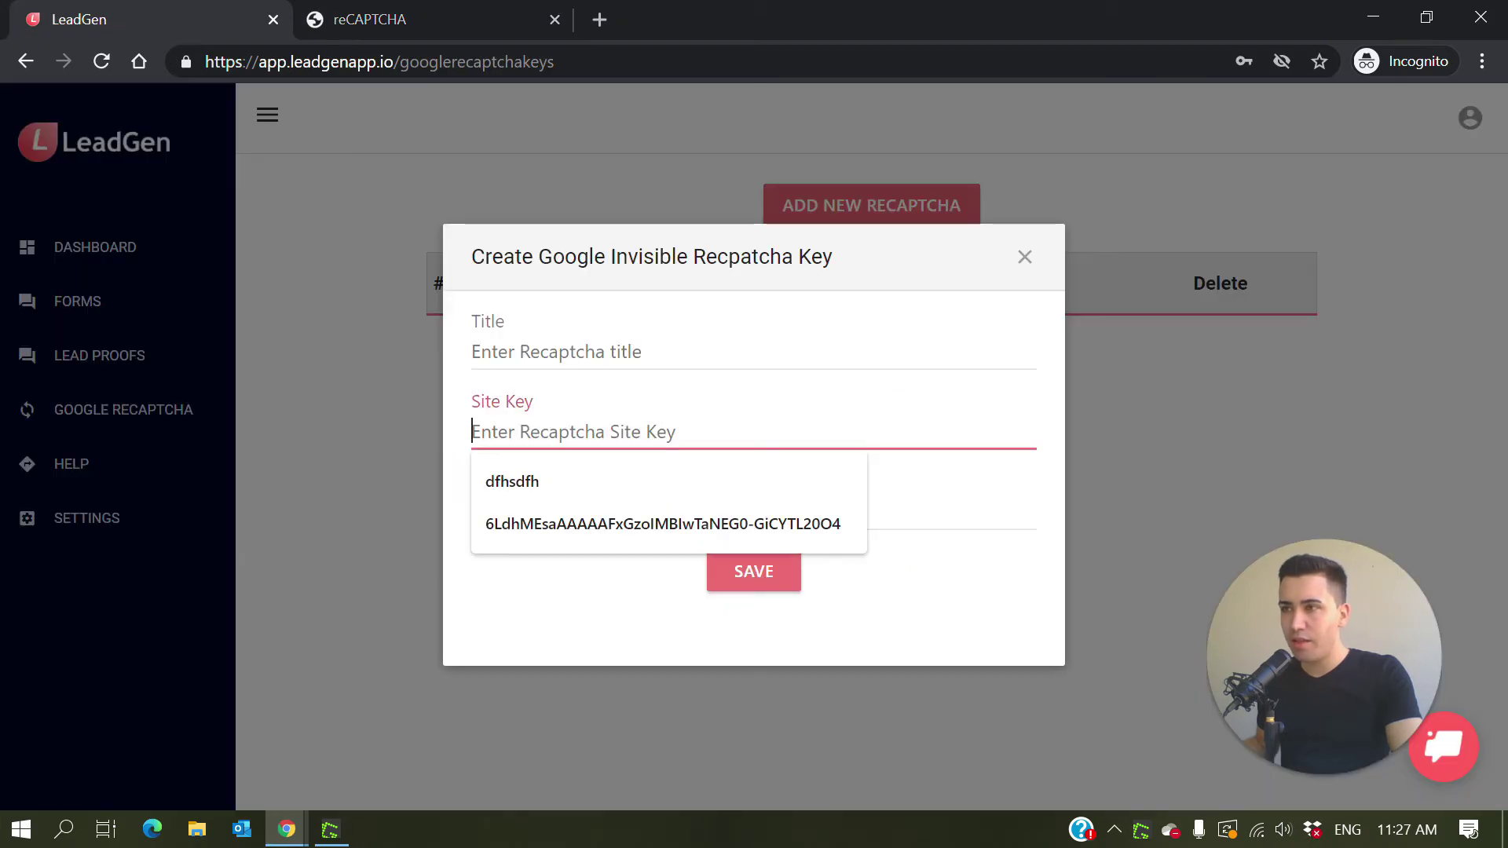
key(ctrl+v)
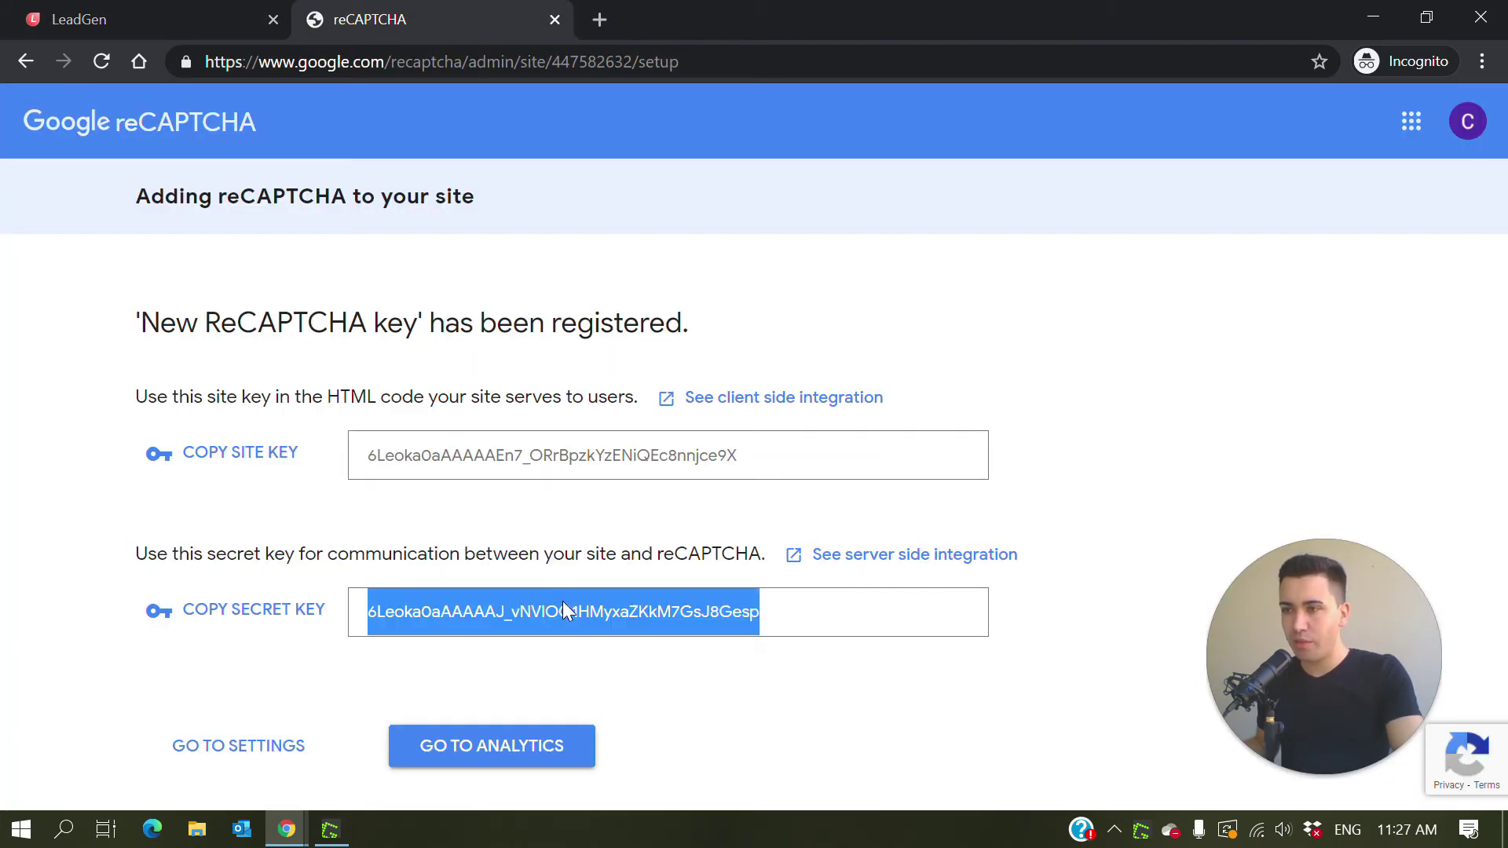
double_click(563, 610)
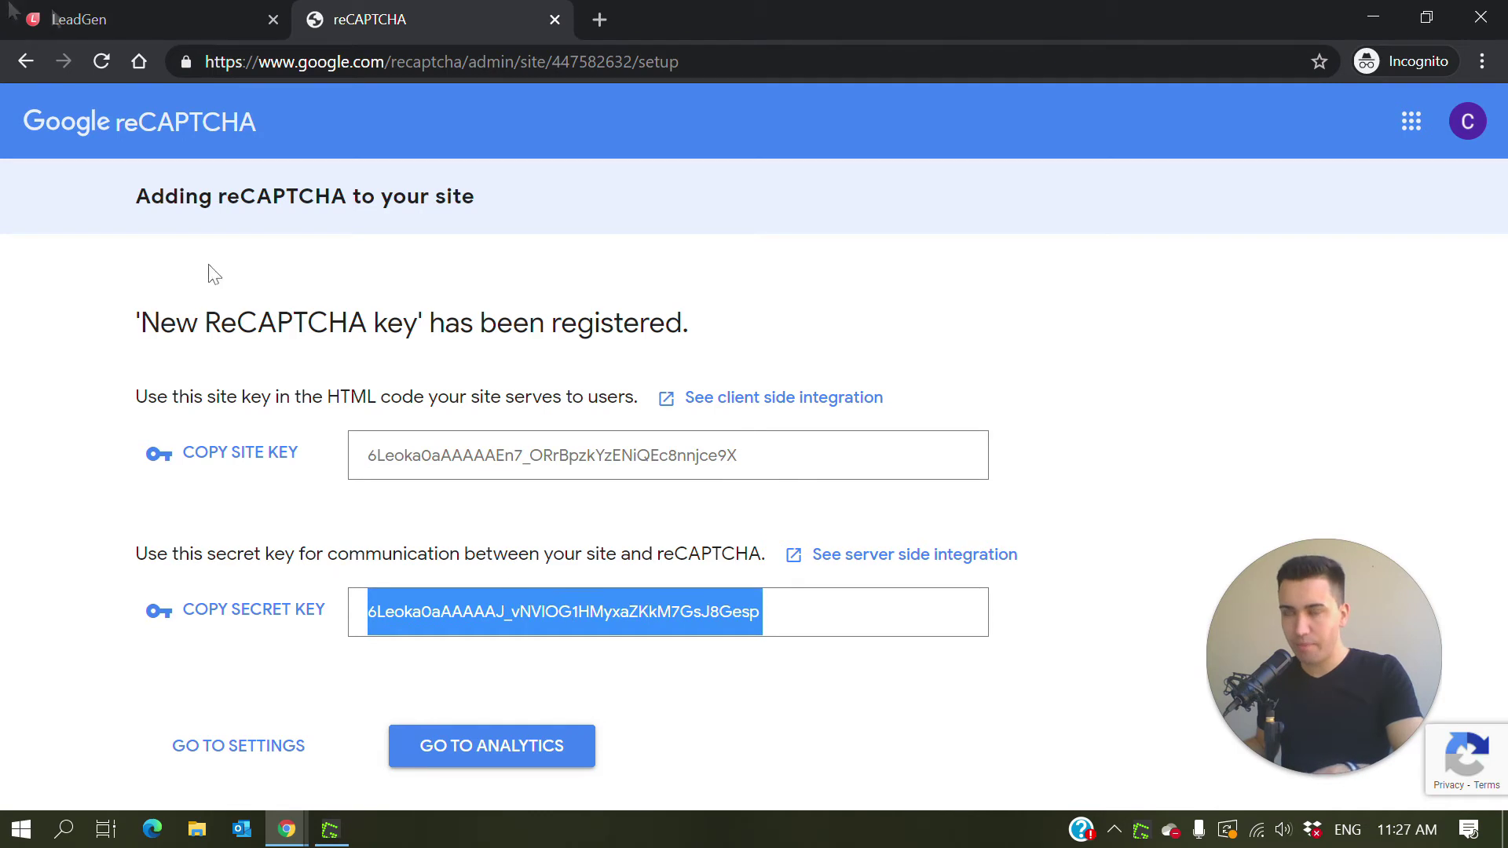
key(ctrl+c)
click(60, 28)
click(530, 475)
key(ctrl+v)
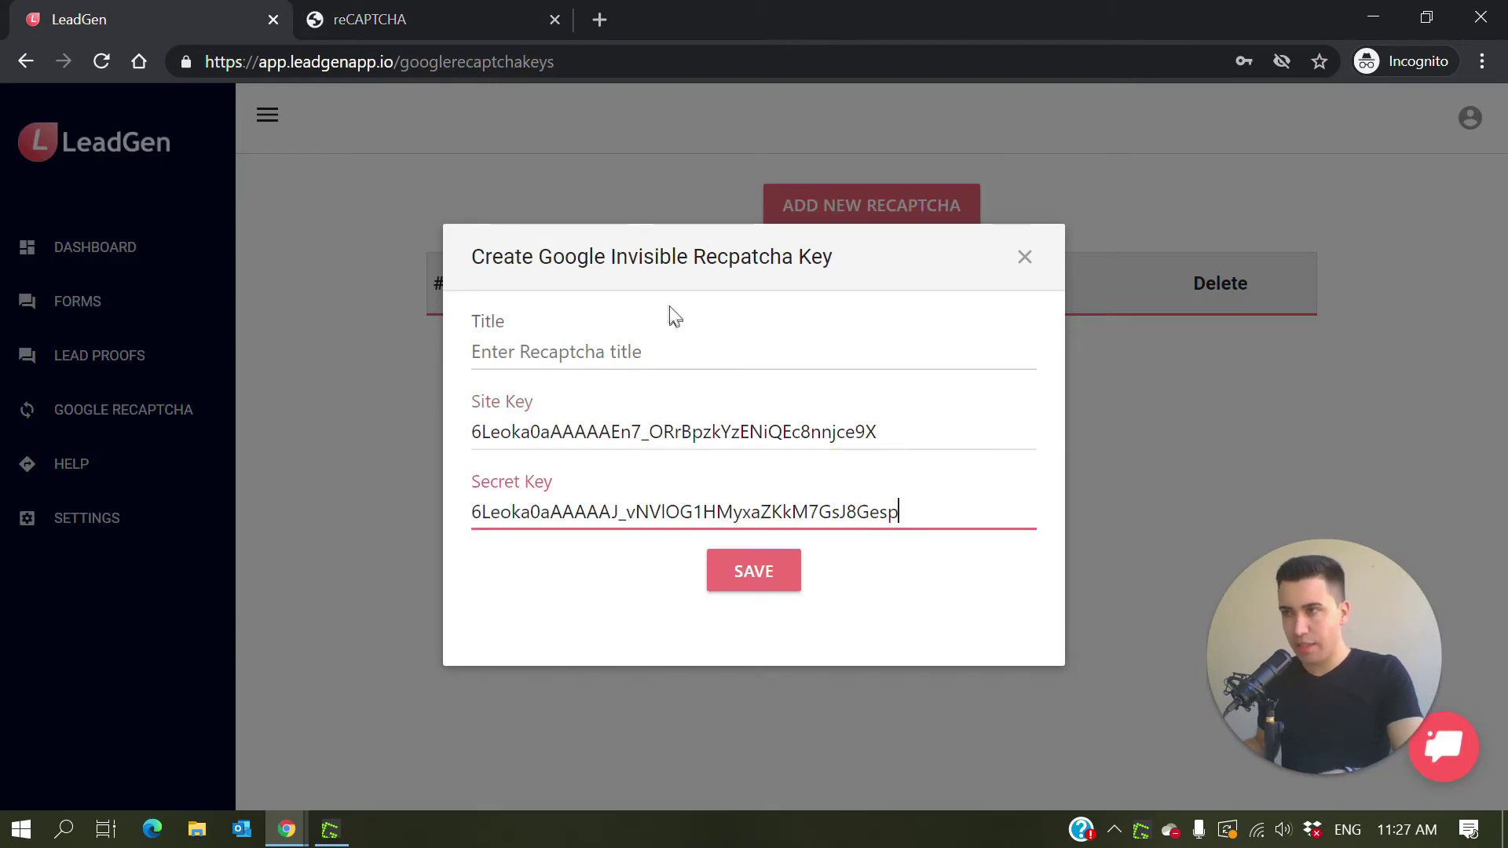
Title the LeadGen entry 'New ReCaptcha set-up' and save it
click(673, 351)
text(New )
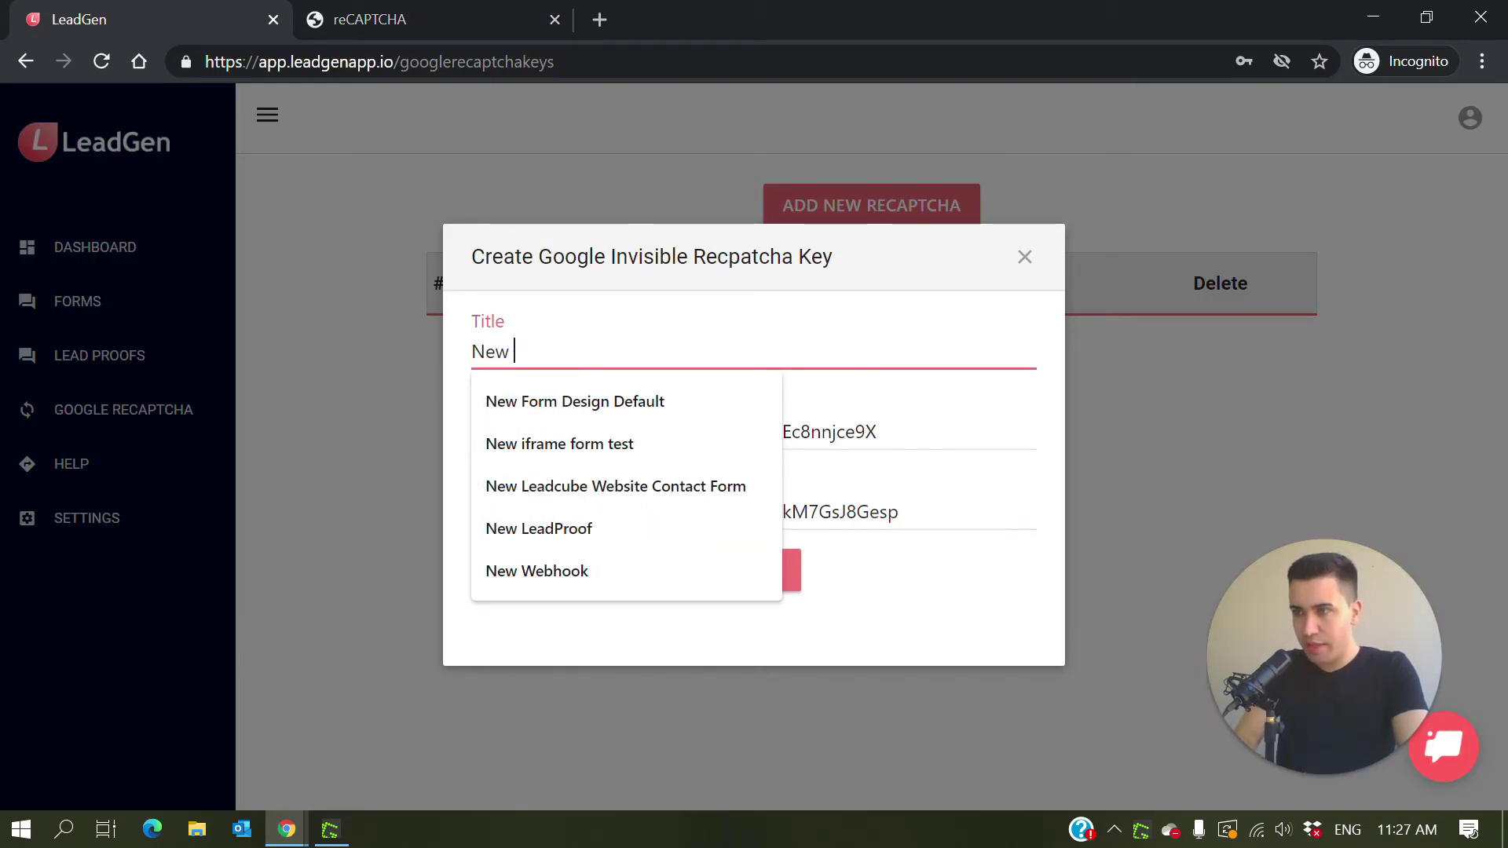
text(Re)
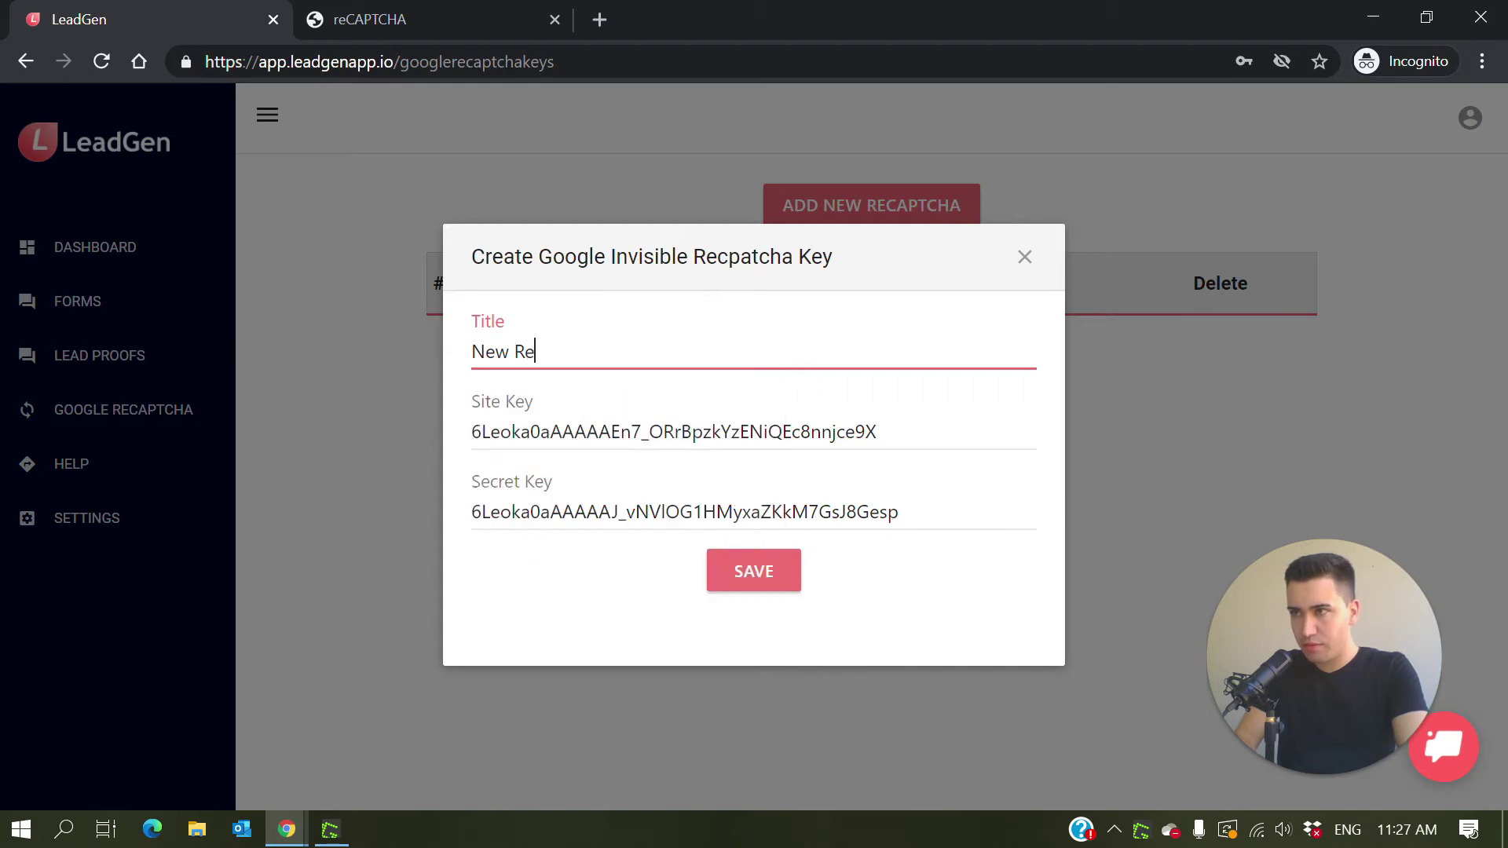
text(CapT)
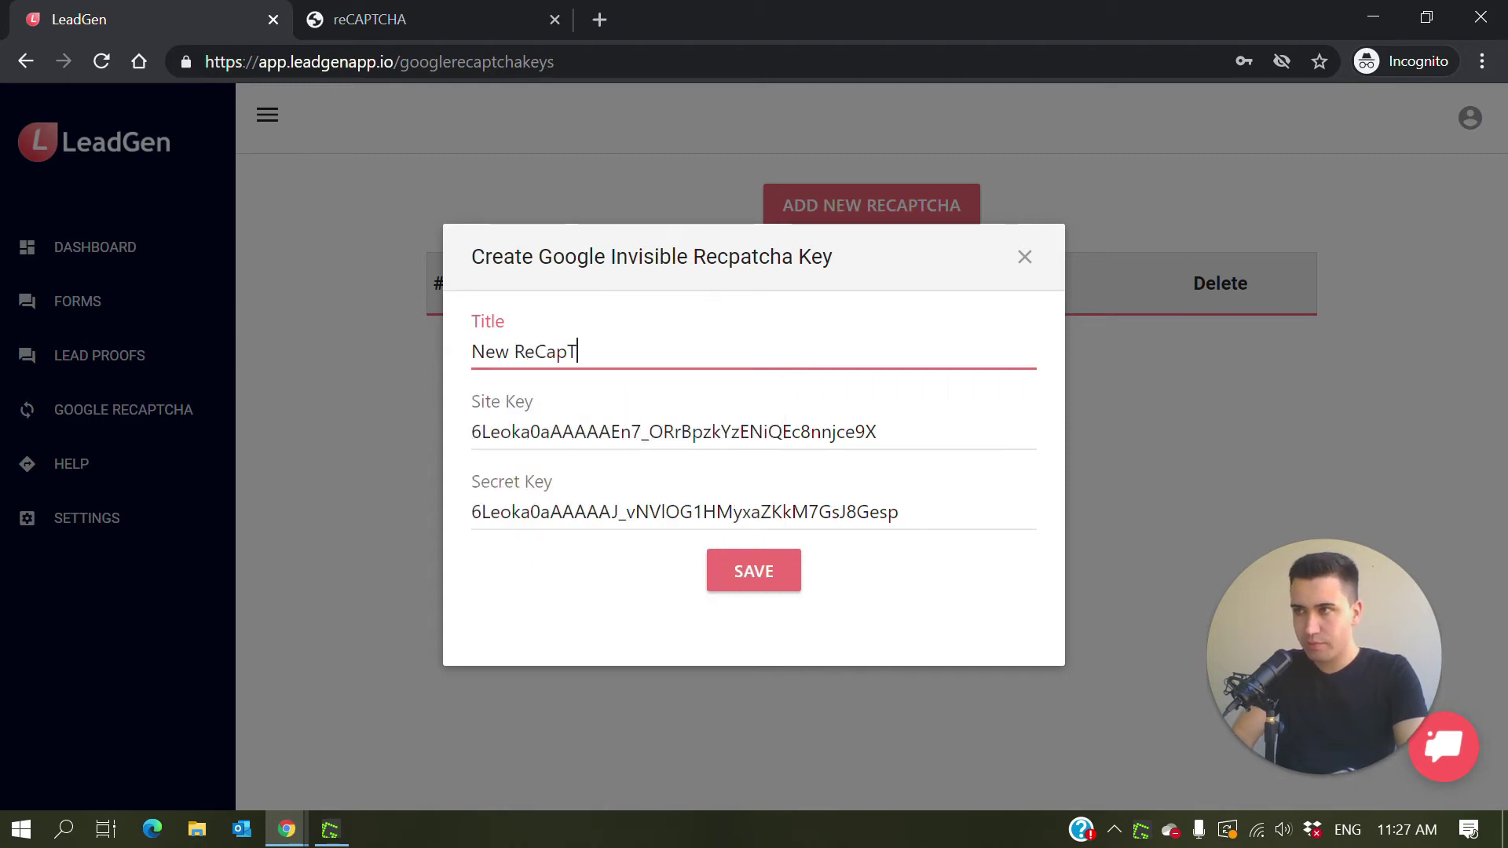
text(C)
key(BackSpace)
key(BackSpace)
text(t)
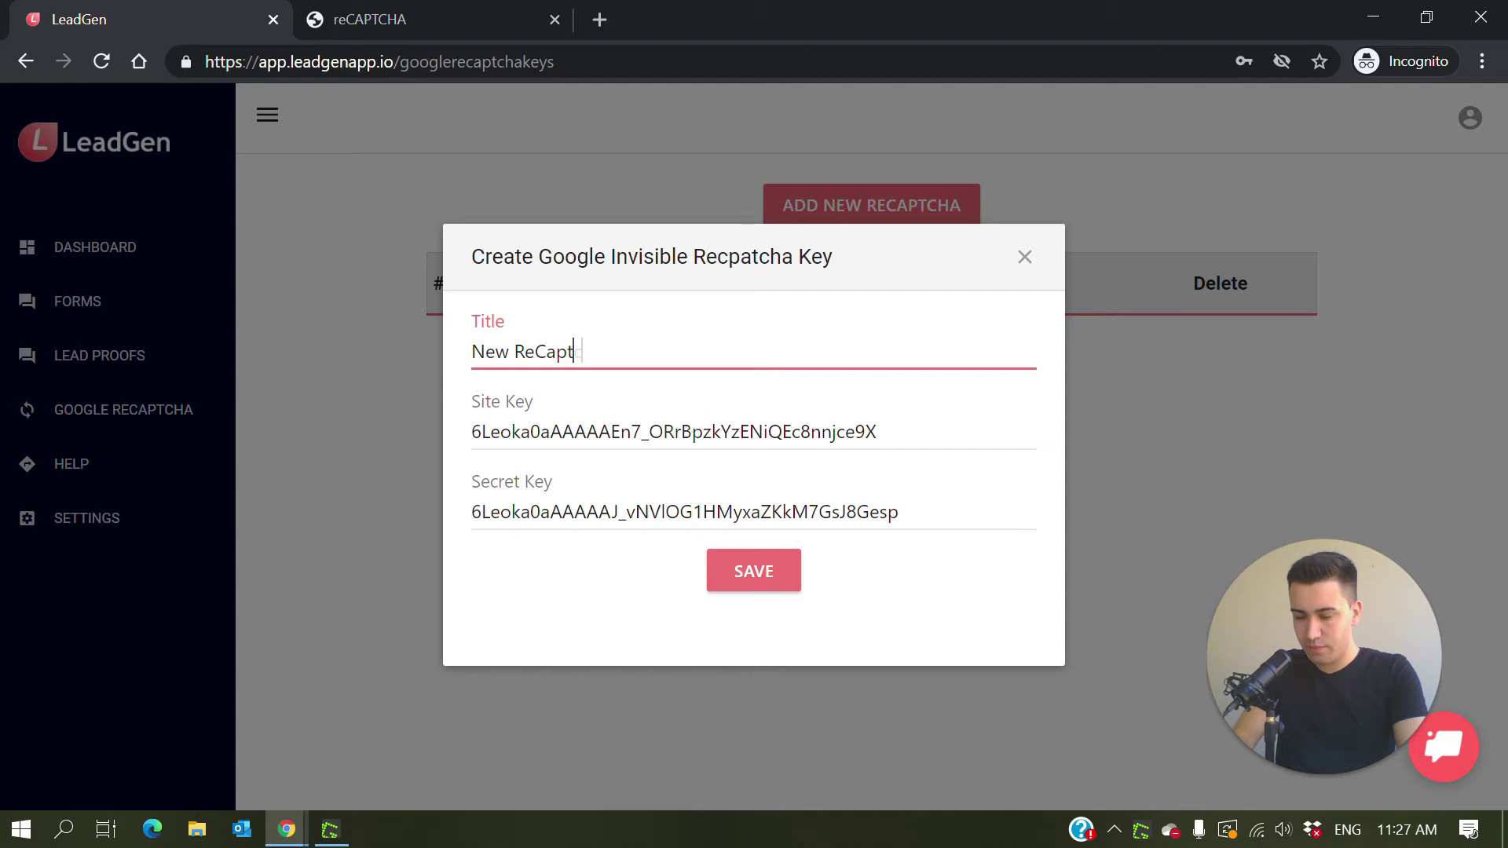
text(cha set-up)
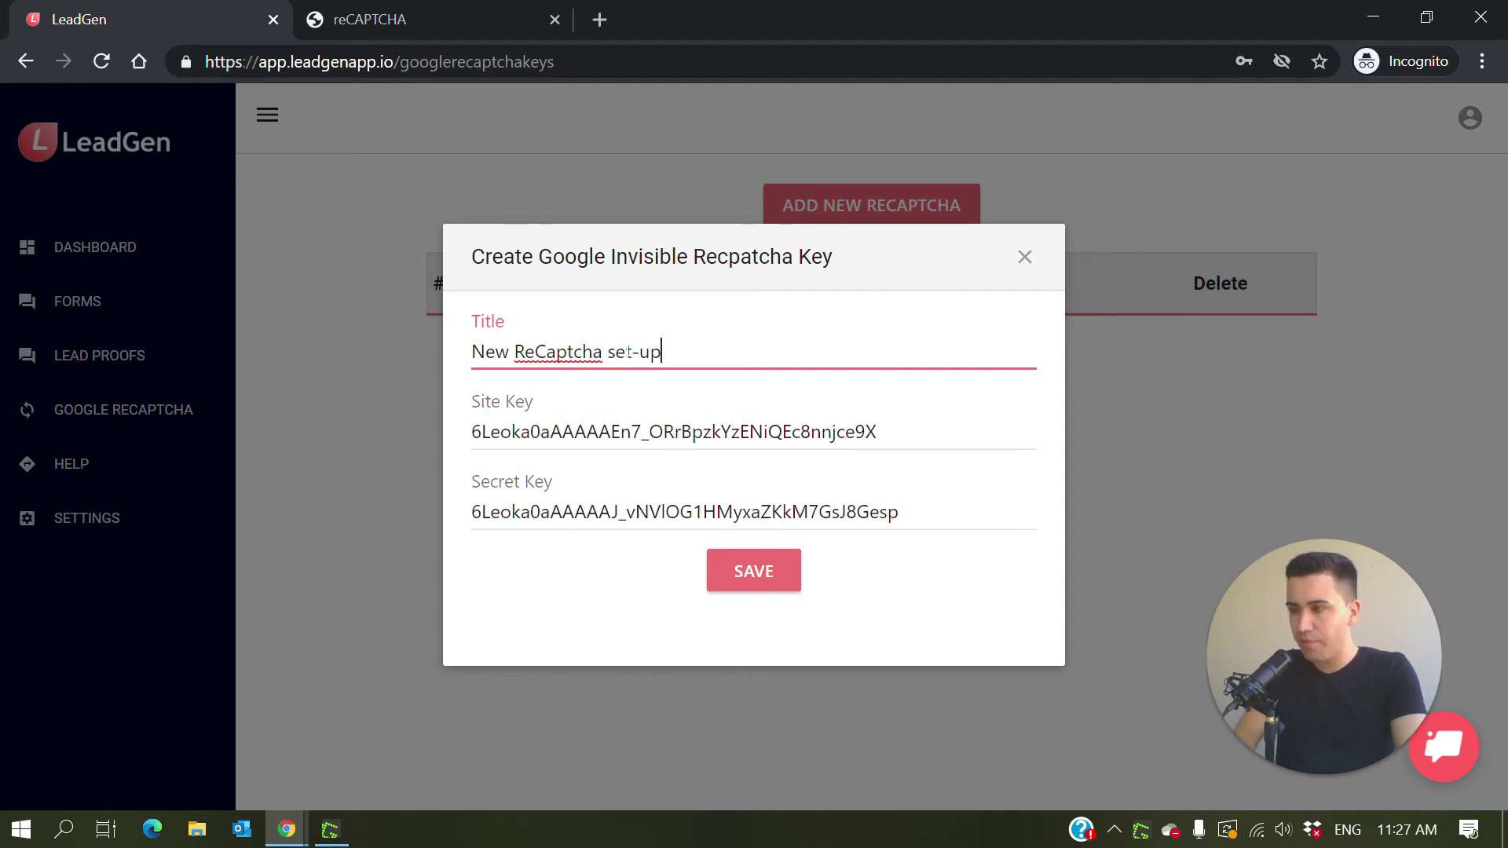
click(783, 585)
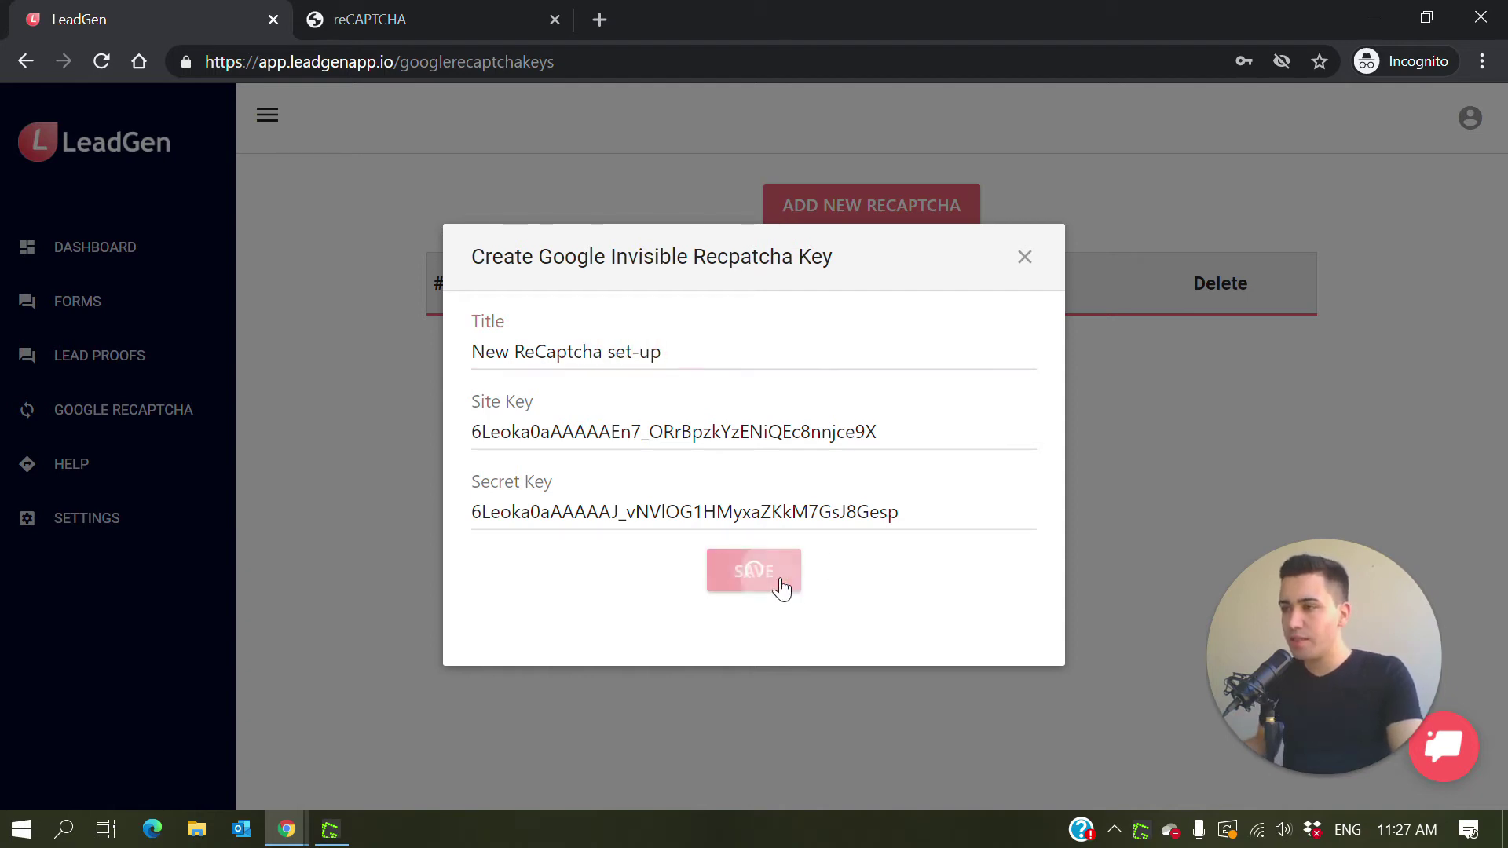
click(480, 11)
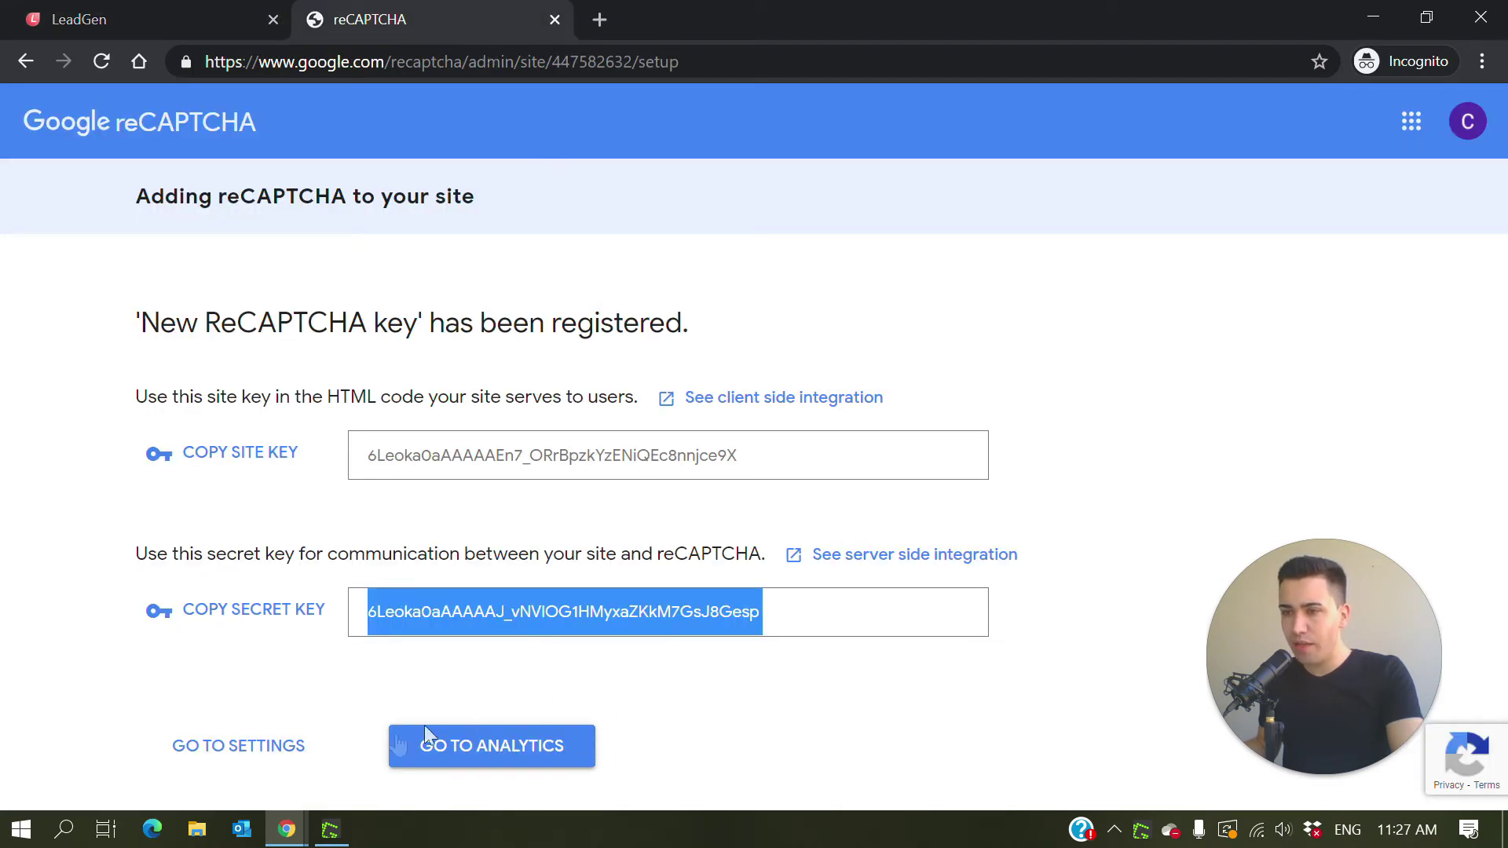
Save the new key's settings in the Admin Console, then go back to LeadGen's key list
click(249, 746)
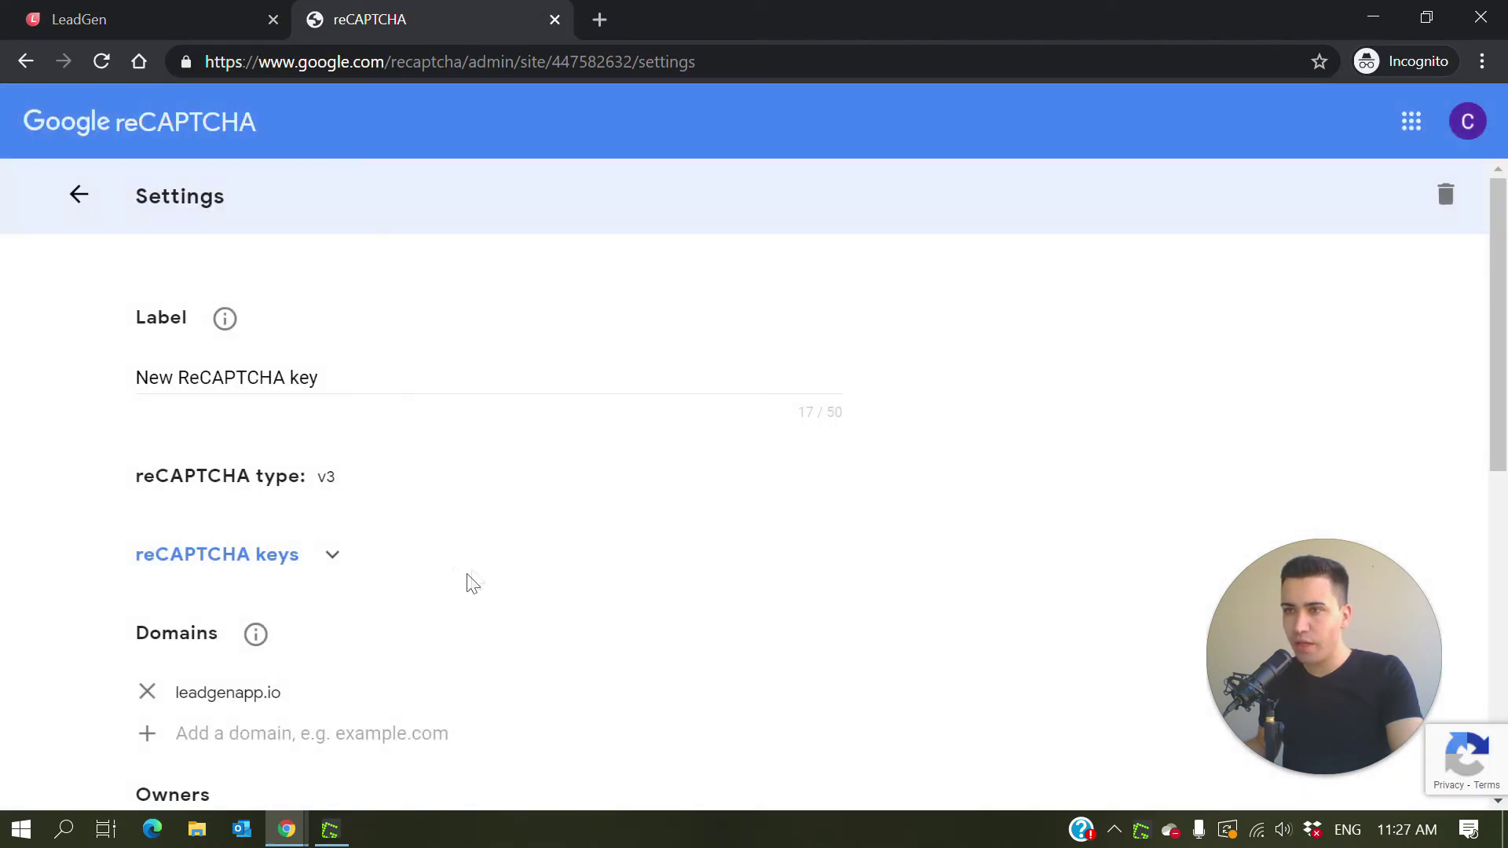
scroll(311, 448, down, 10)
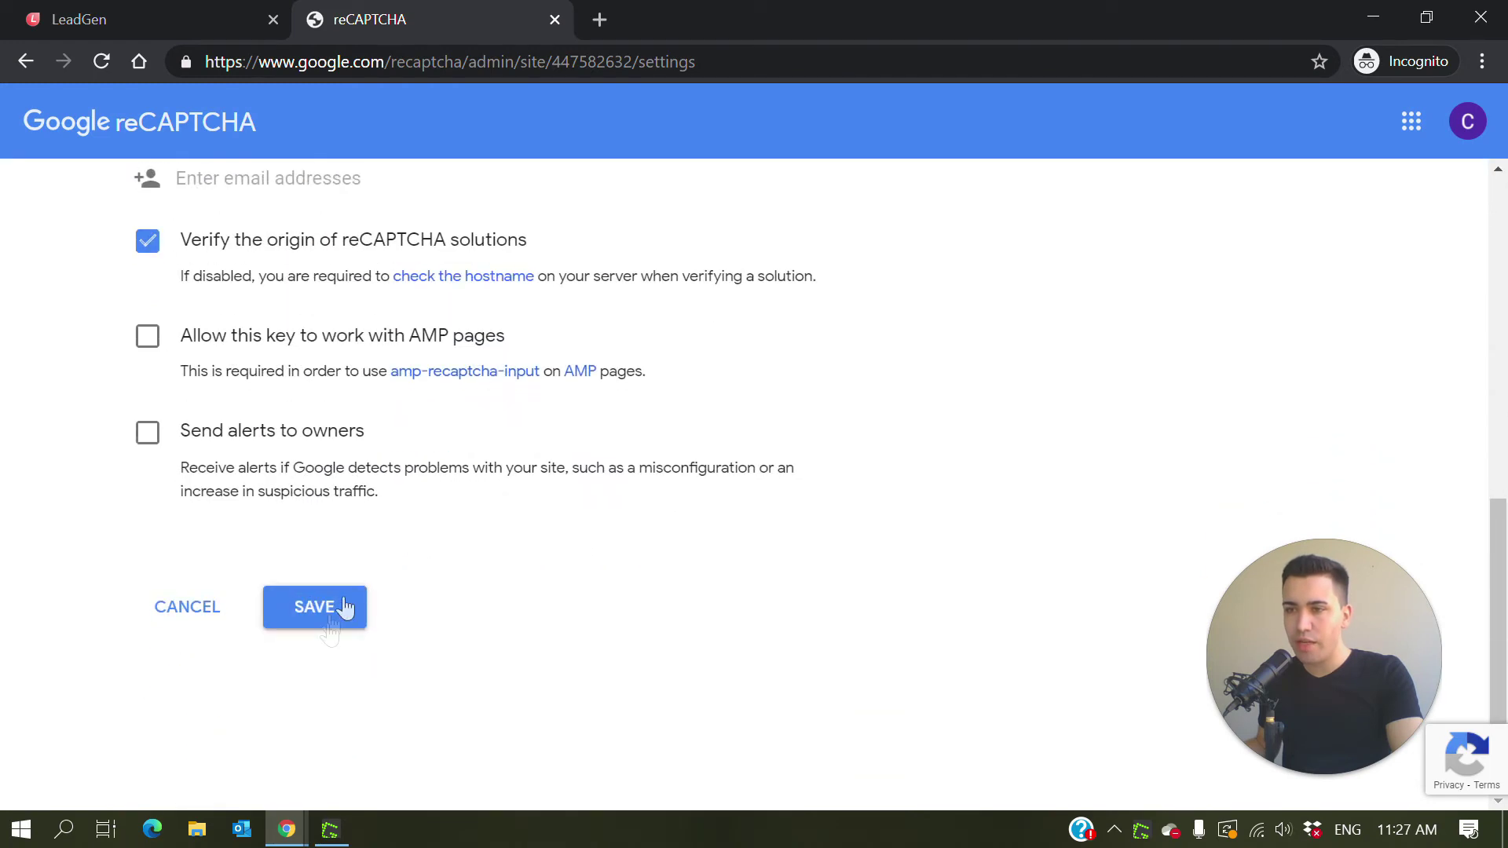
click(331, 618)
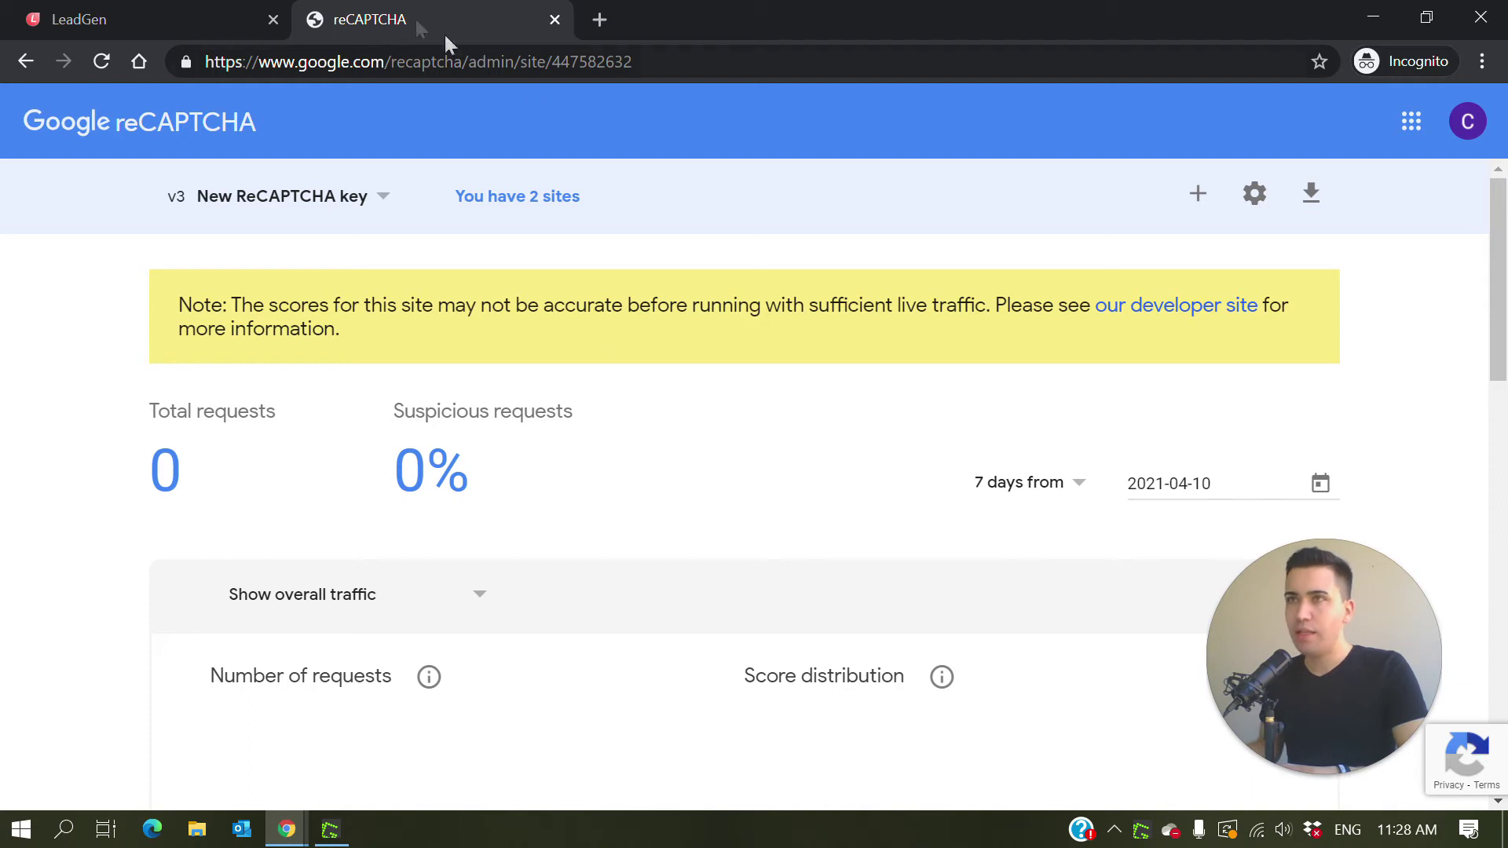
click(245, 24)
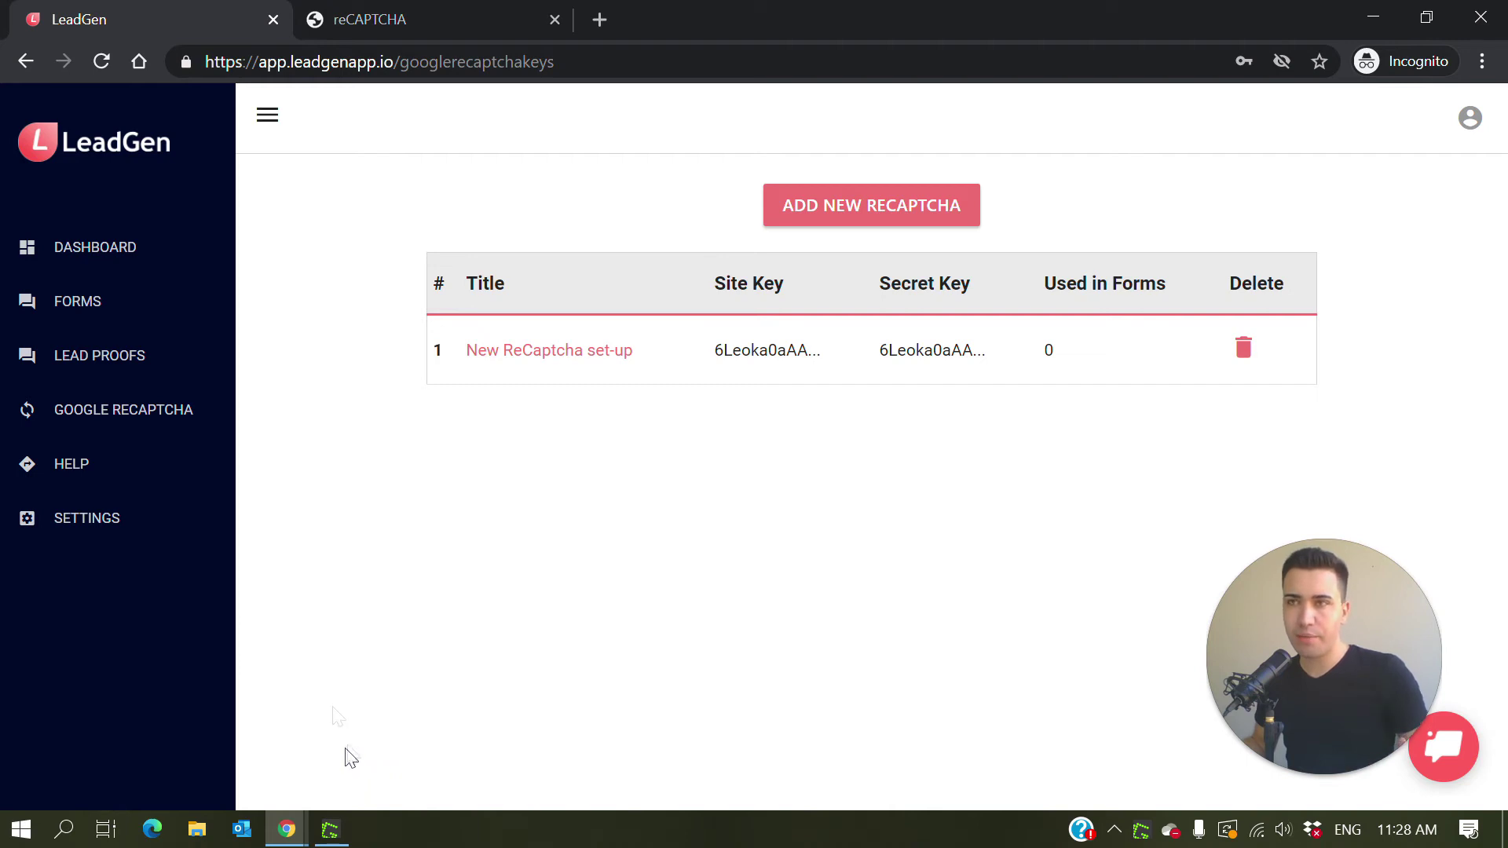
Open the Form Settings of the Web Design Agency Enquiry Form
click(181, 325)
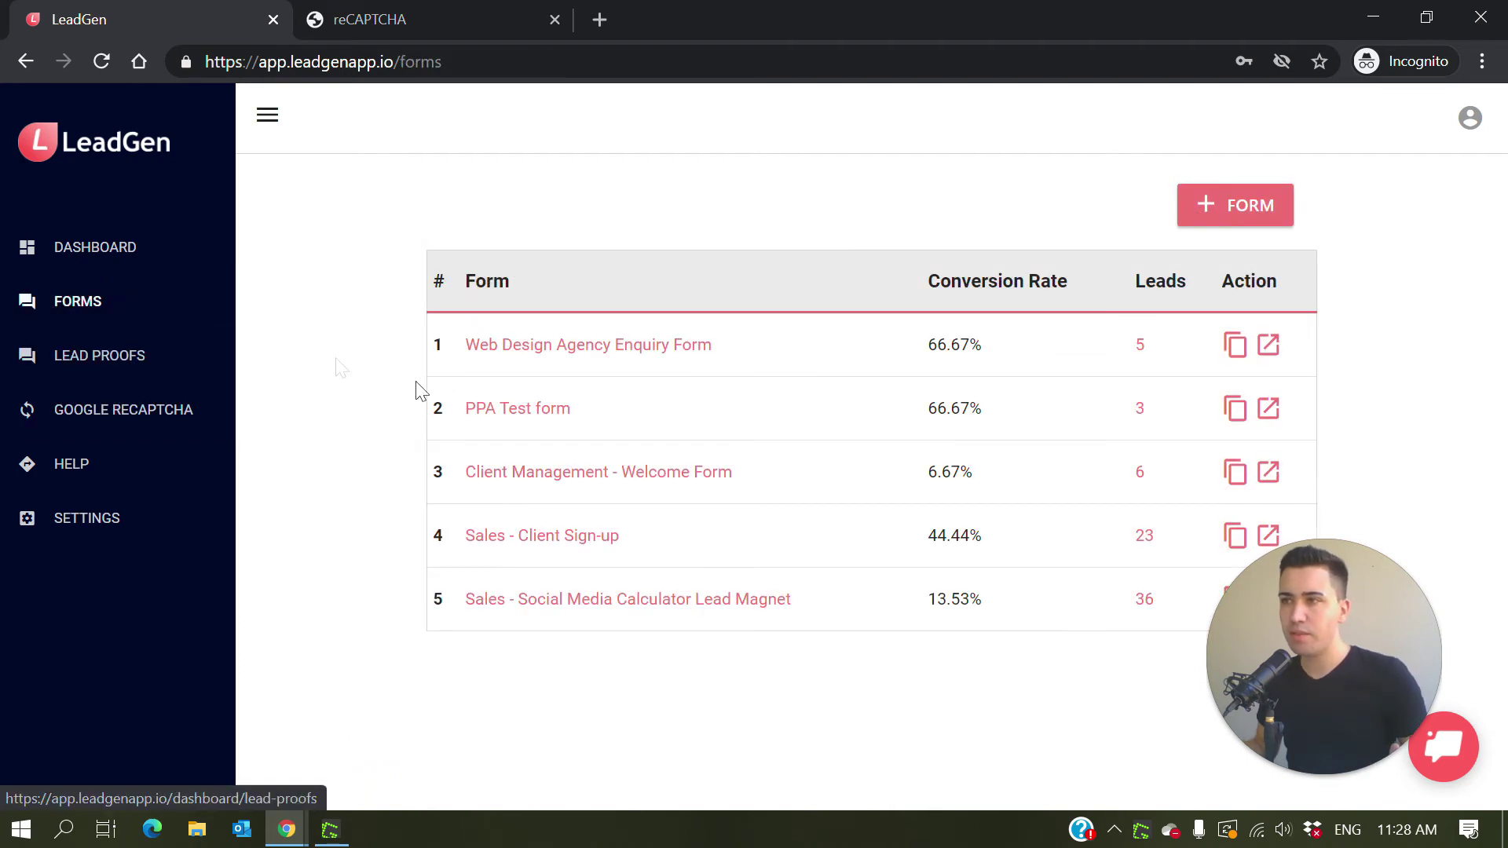
click(661, 358)
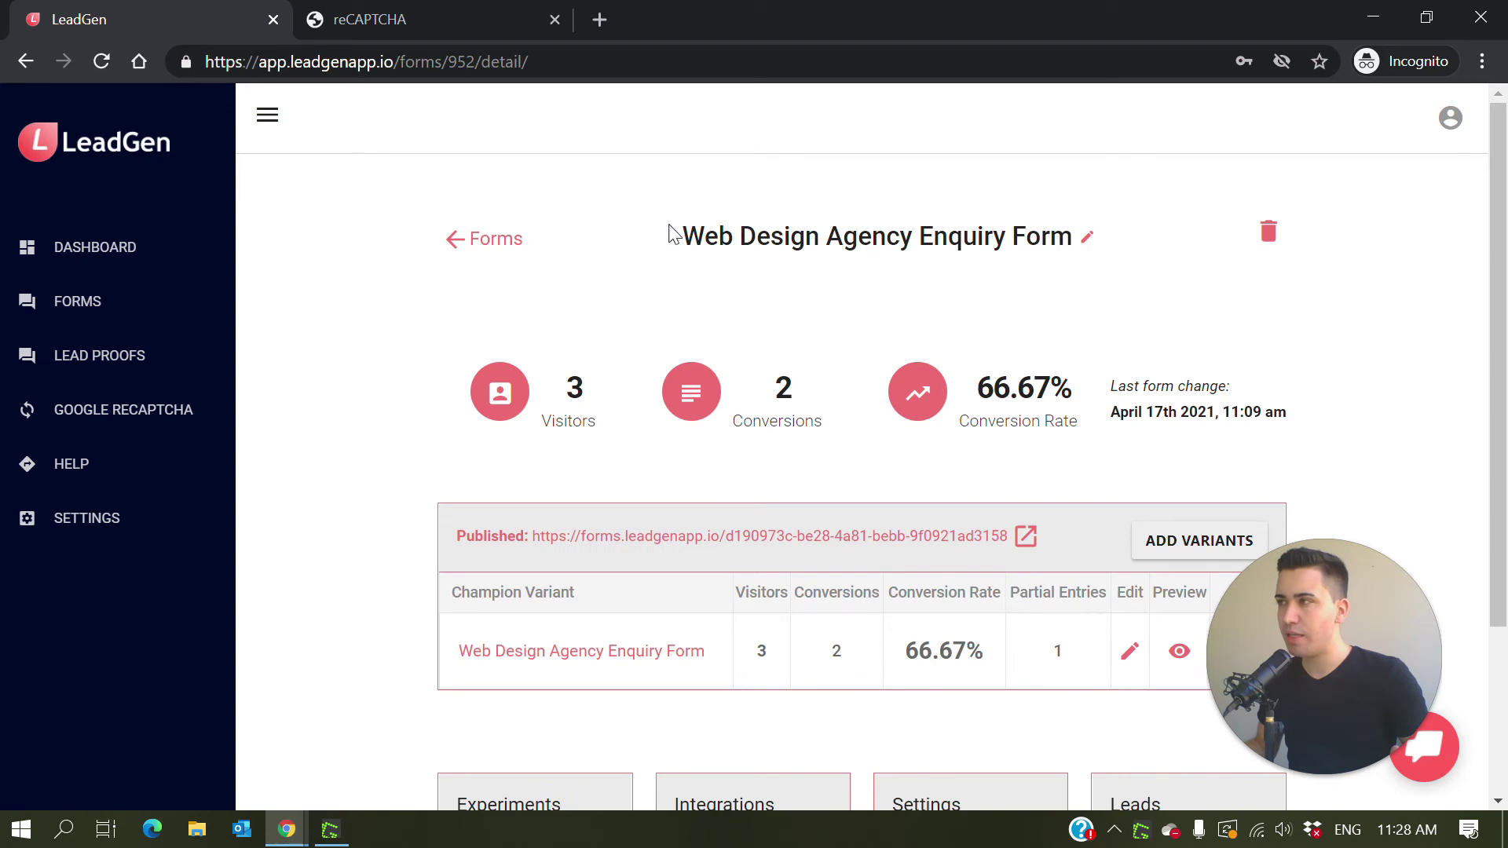
scroll(939, 412, down, 2)
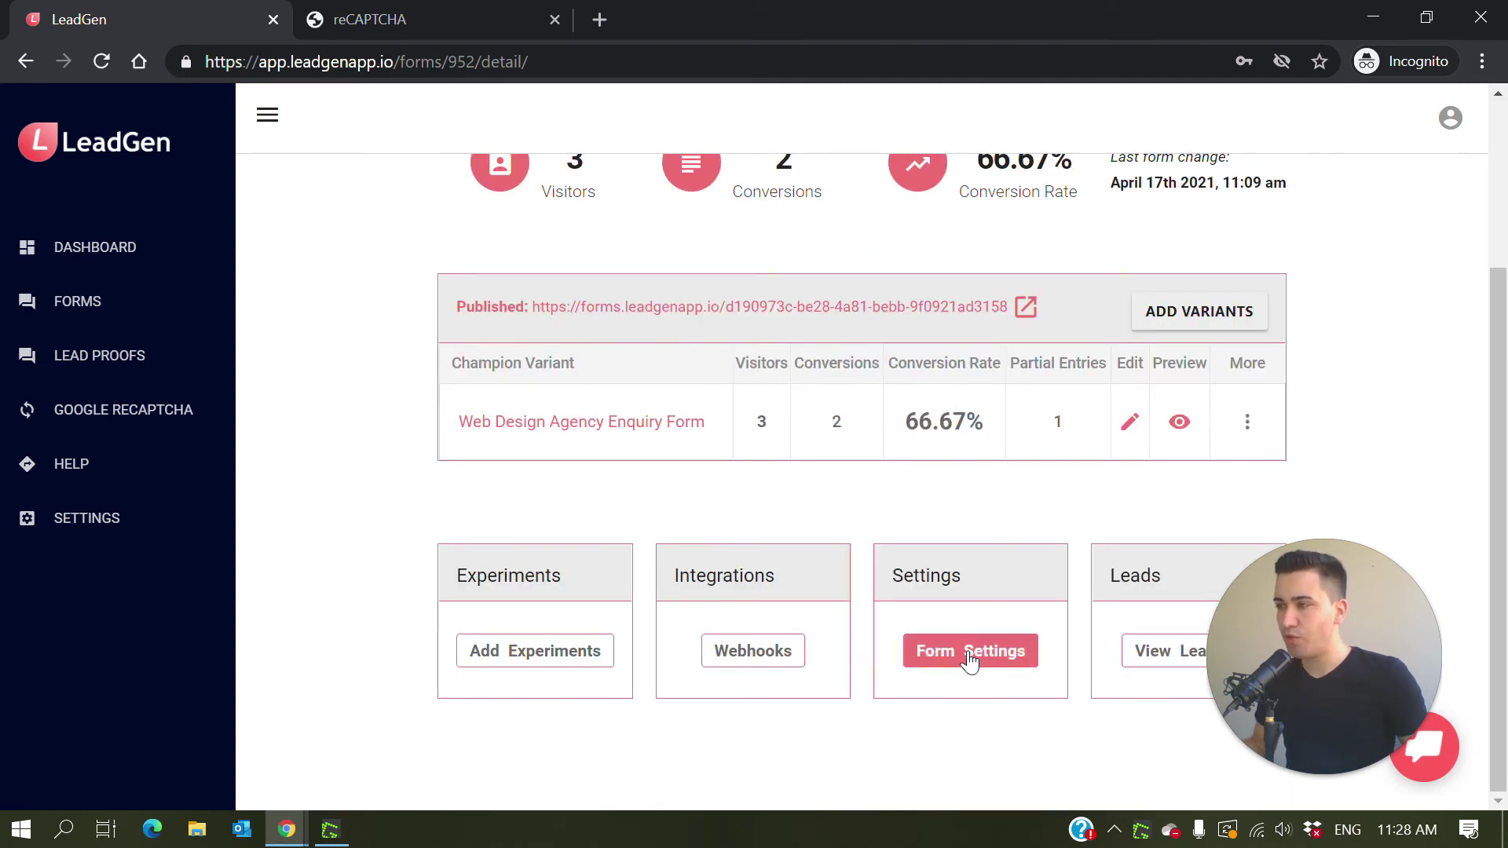
click(971, 651)
scroll(856, 412, down, 6)
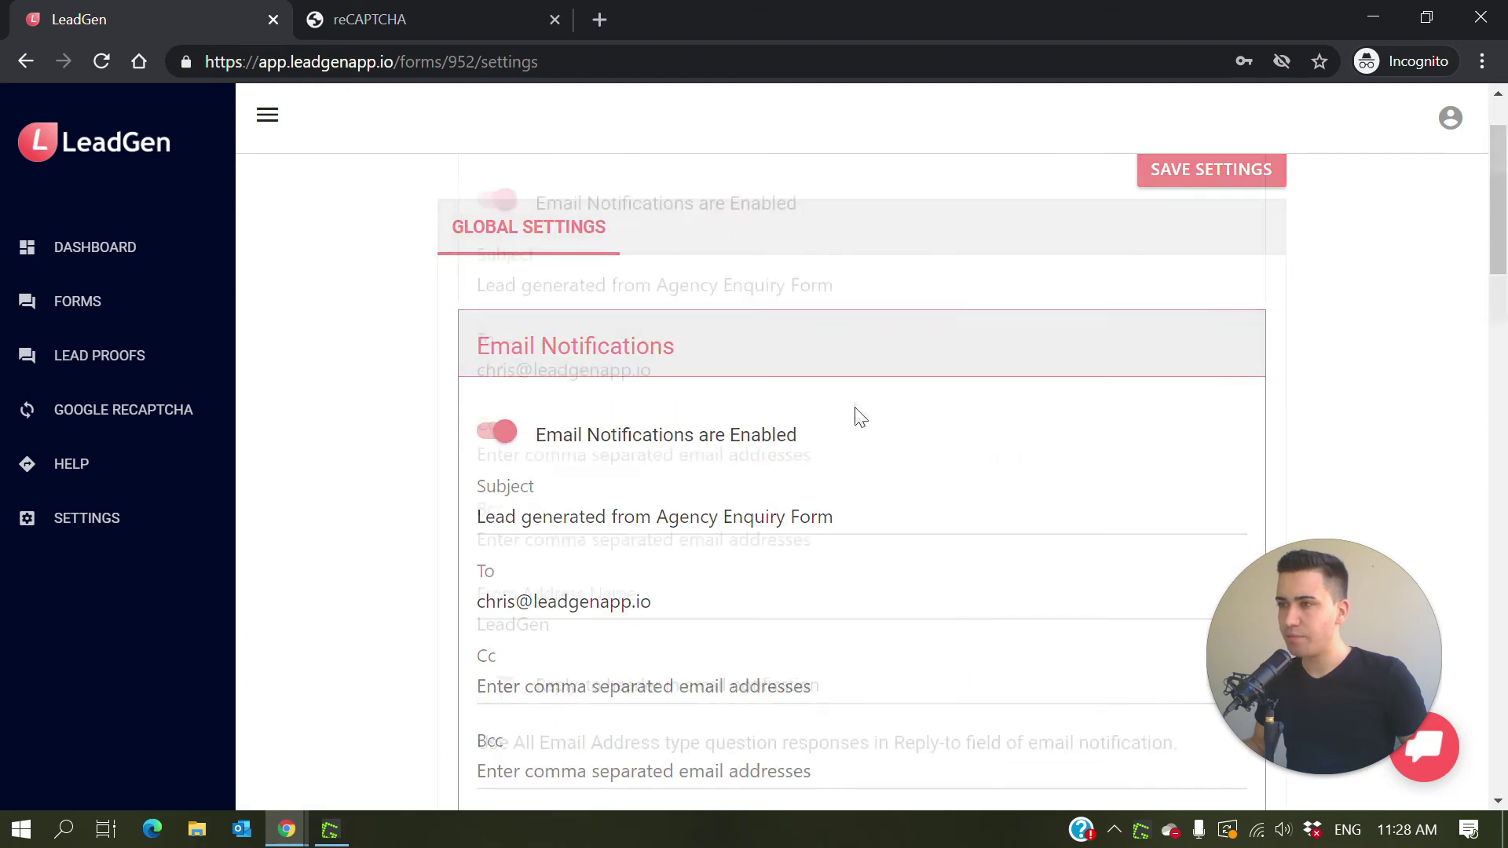
scroll(858, 396, down, 10)
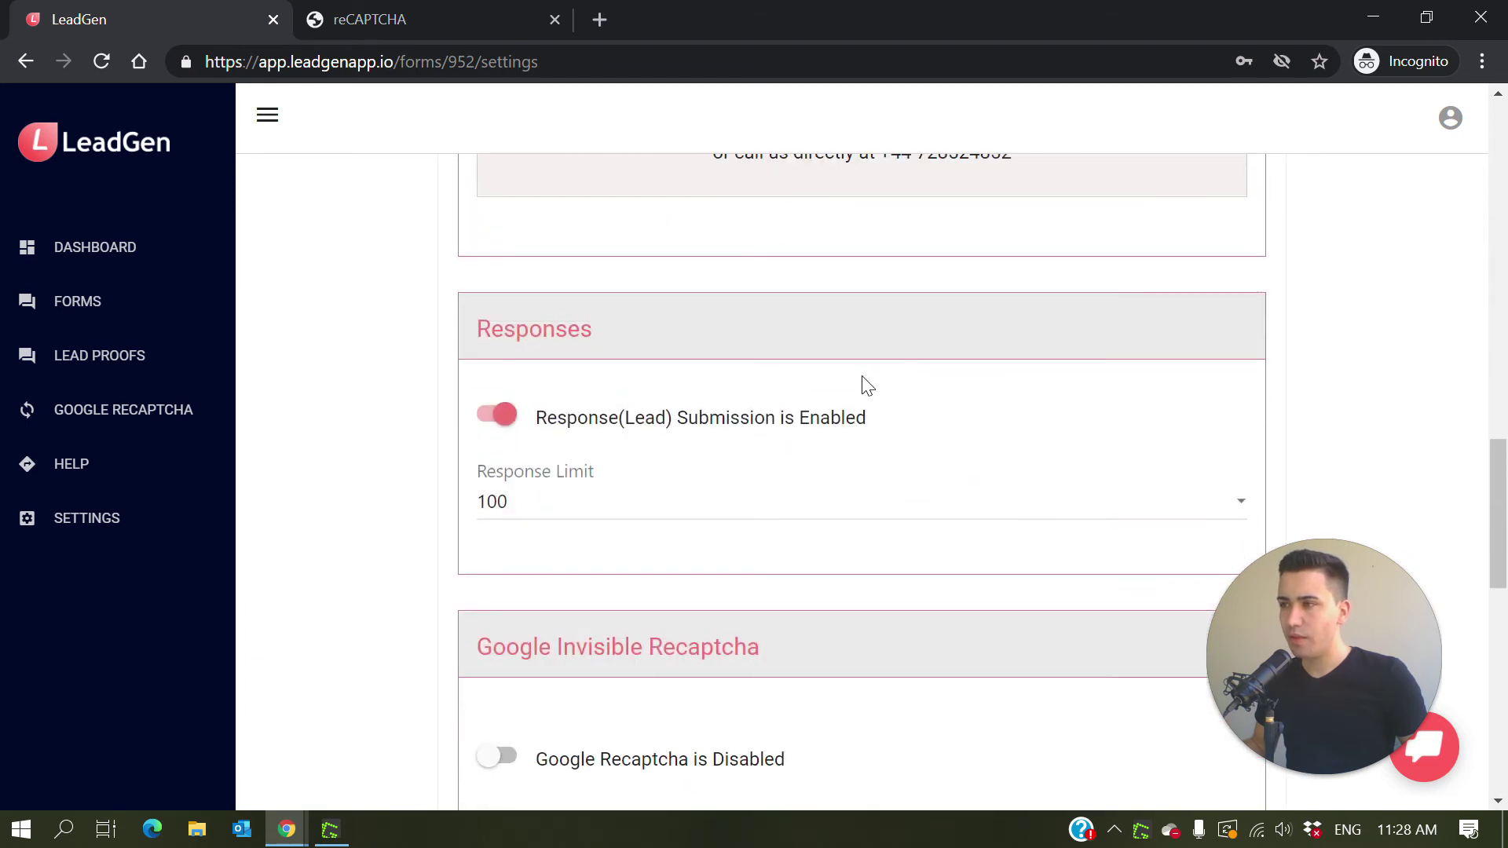
scroll(864, 381, down, 2)
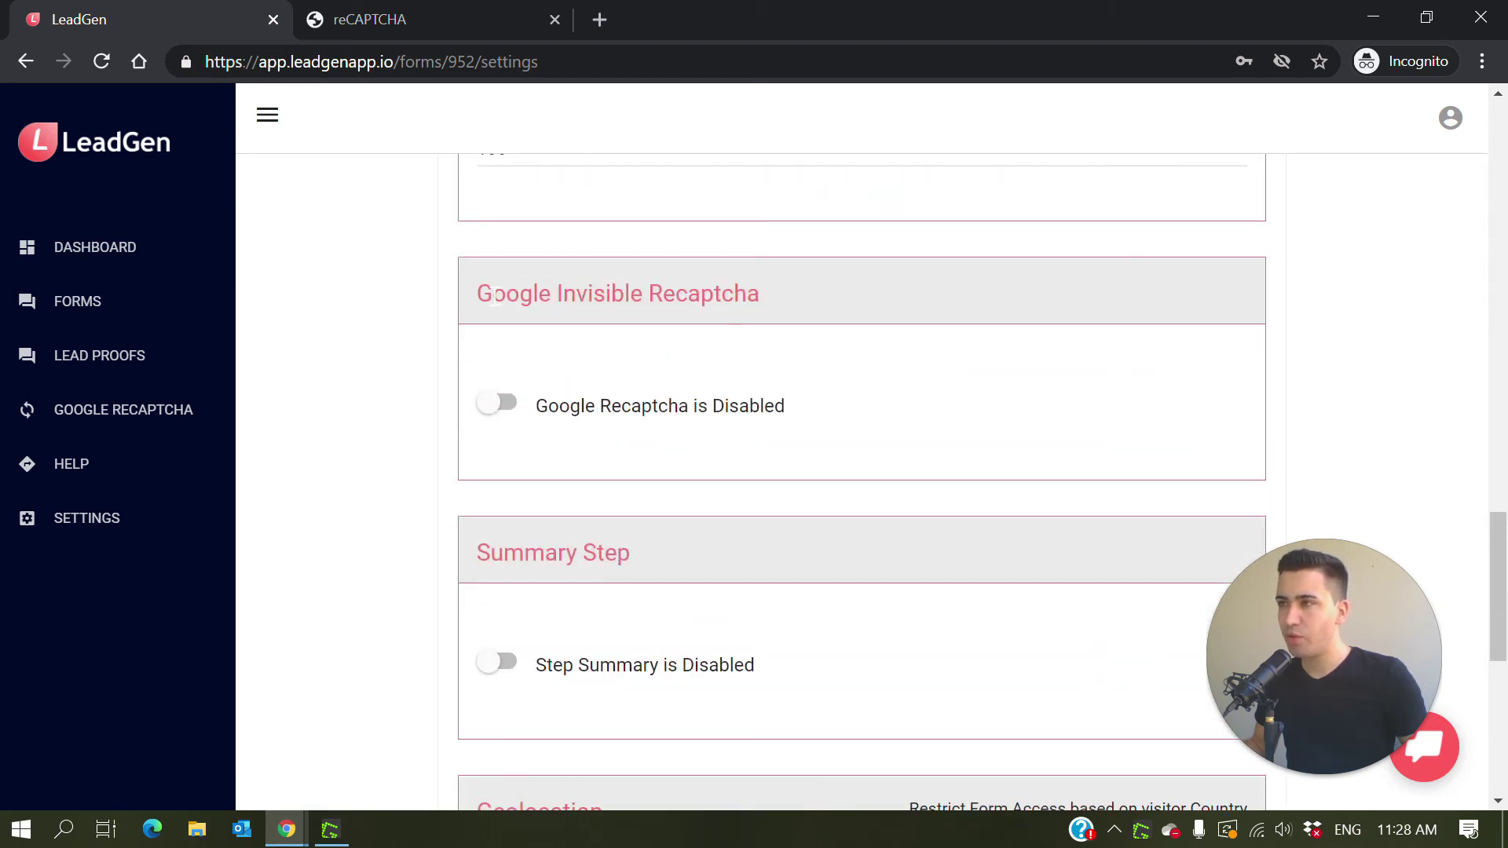
Turn on Google Recaptcha with the 'New ReCaptcha set-up' key, save, and return to Form Overview
click(507, 413)
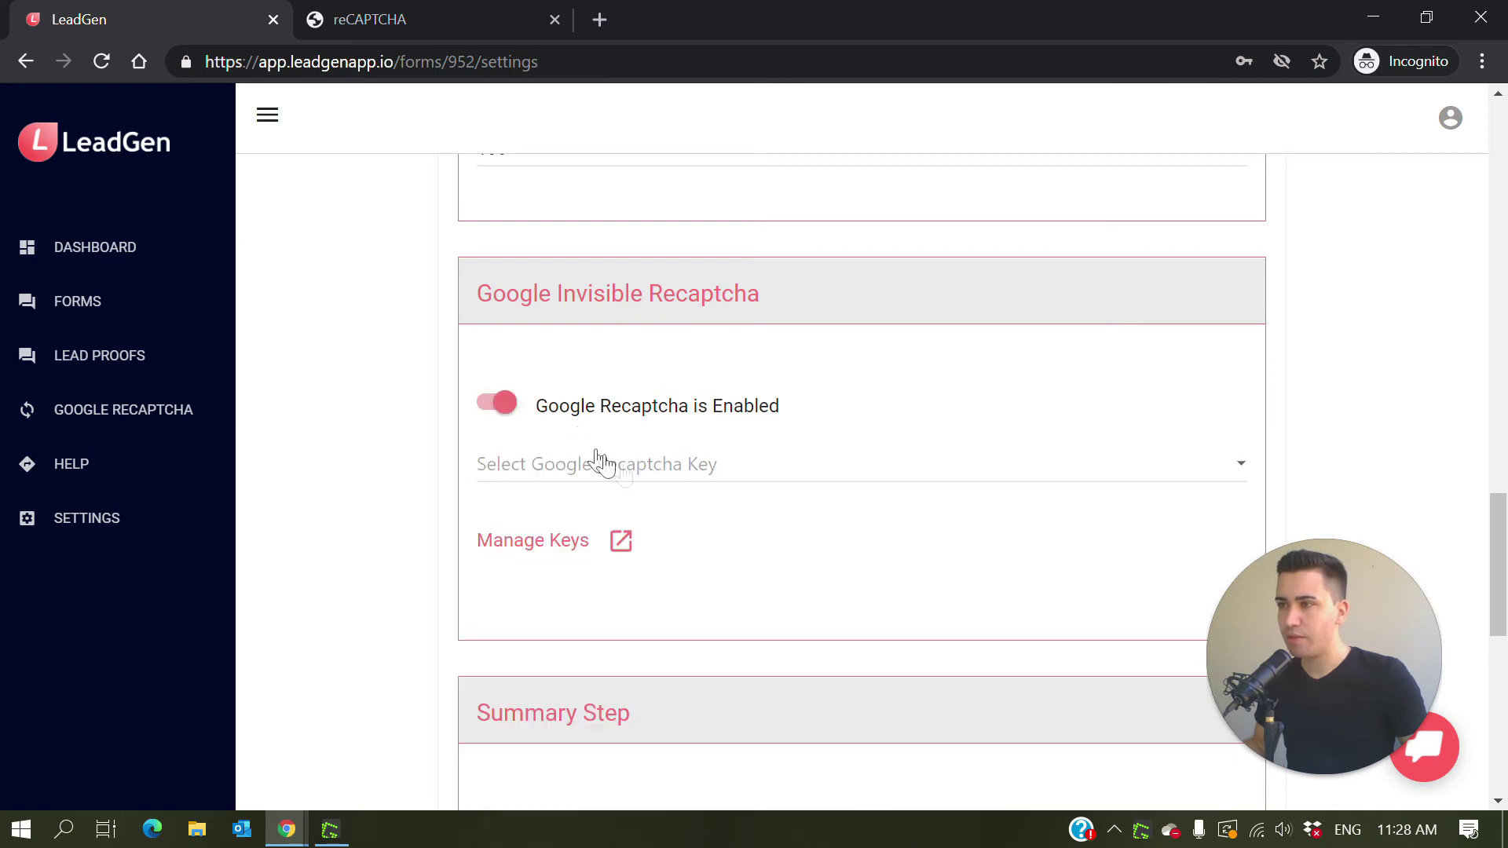
click(705, 470)
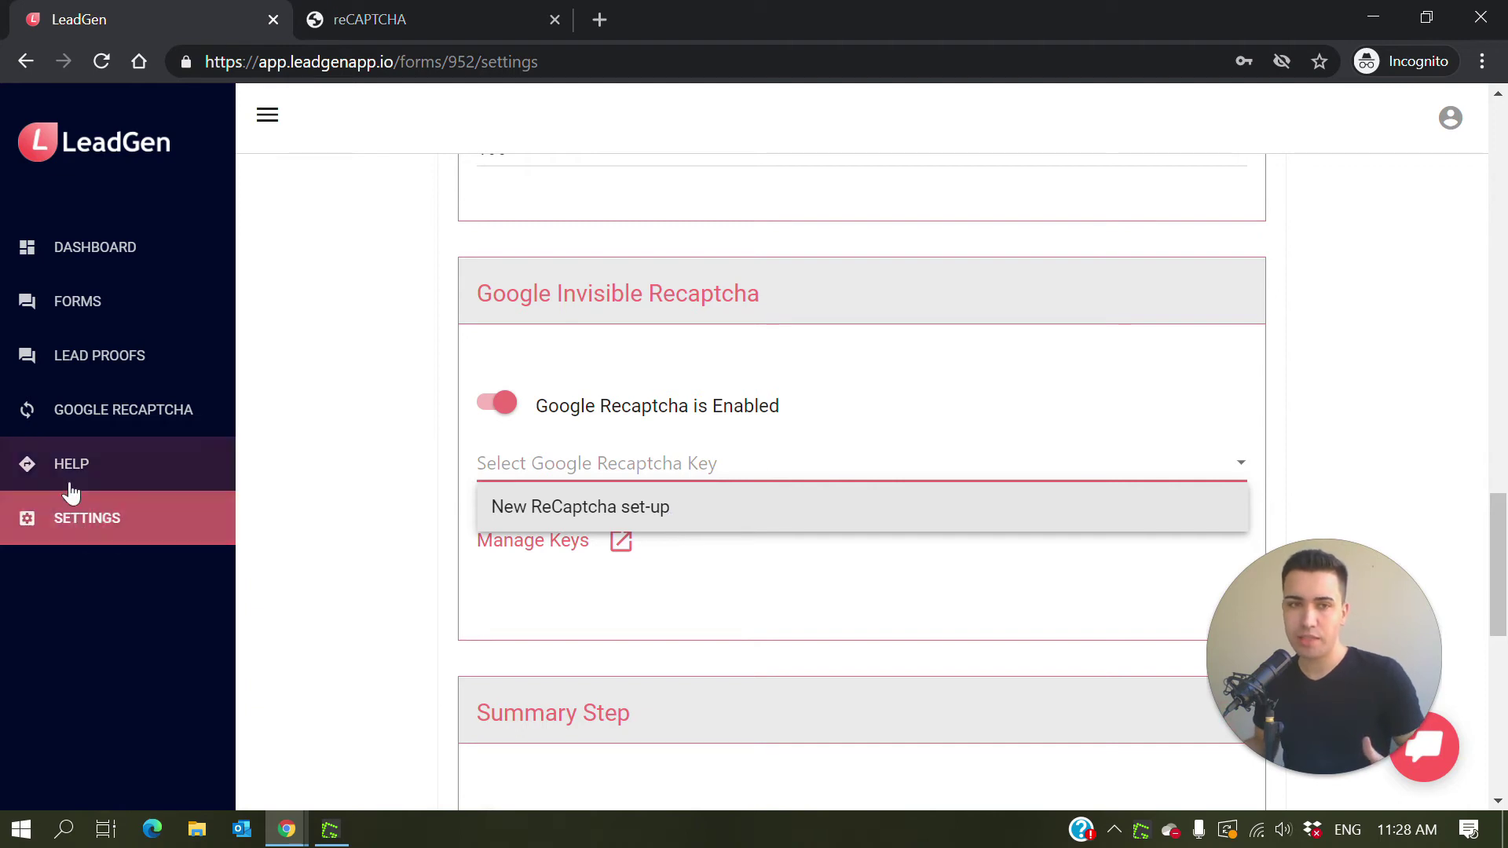
click(680, 507)
scroll(923, 579, down, 2)
scroll(864, 534, down, 3)
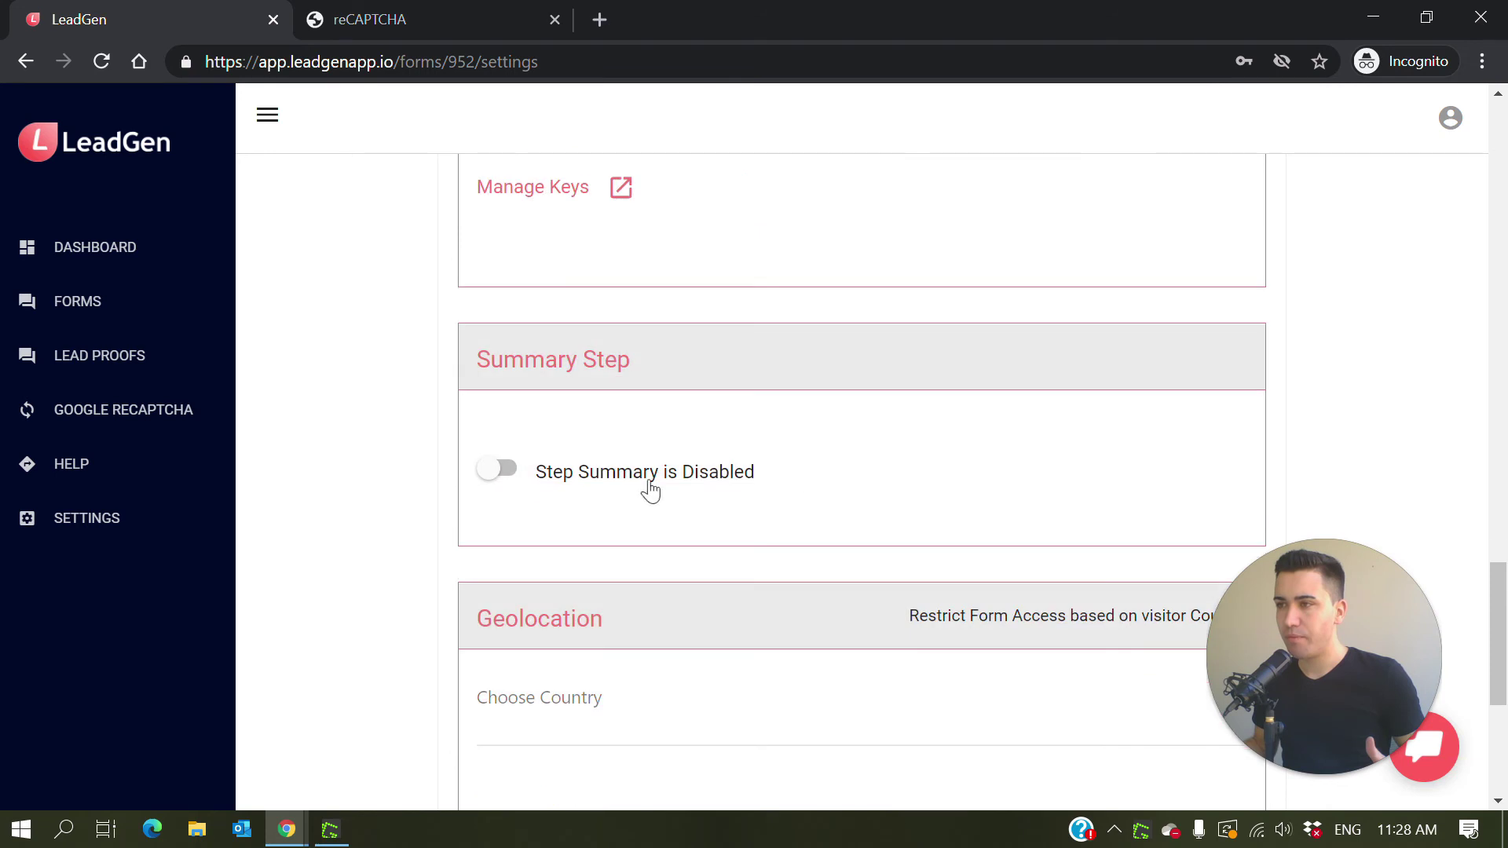
scroll(656, 483, down, 5)
click(1157, 577)
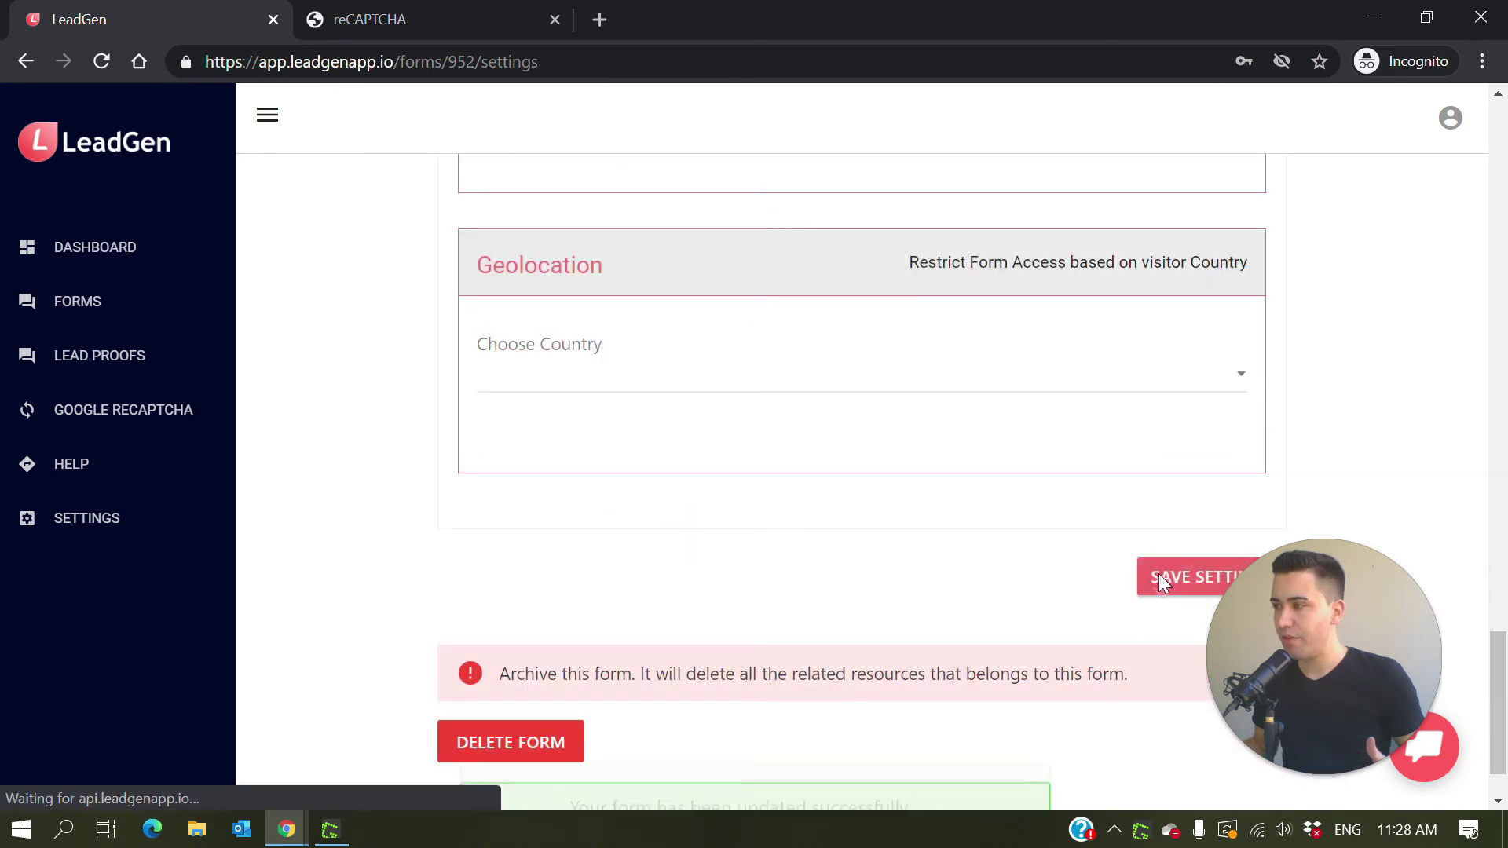
scroll(385, 432, up, 5)
scroll(384, 393, up, 10)
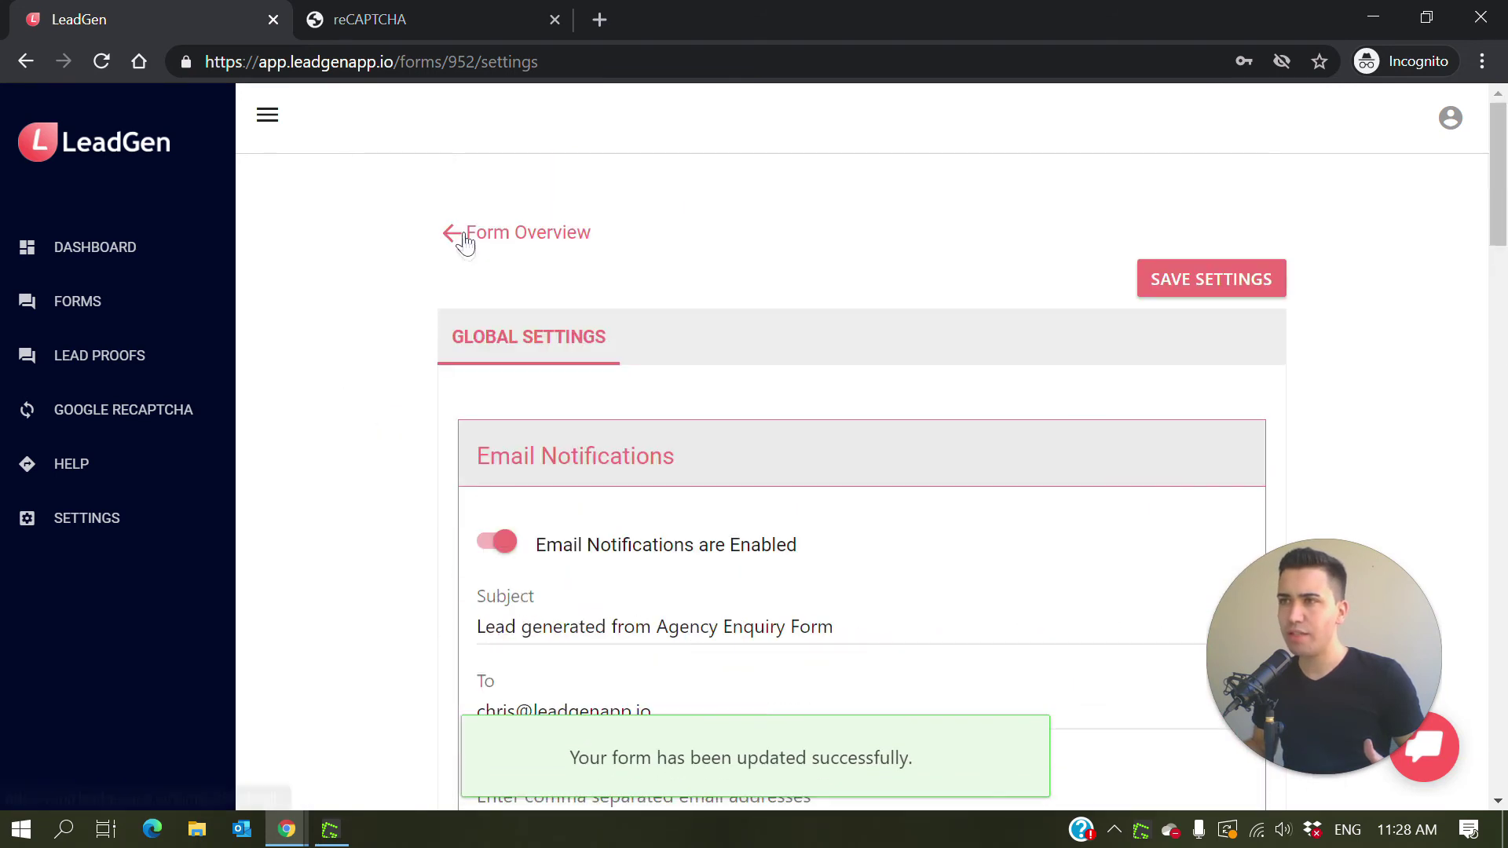
click(442, 241)
Submit a test enquiry on the published form with autofilled name, email and phone, then reload it
click(620, 536)
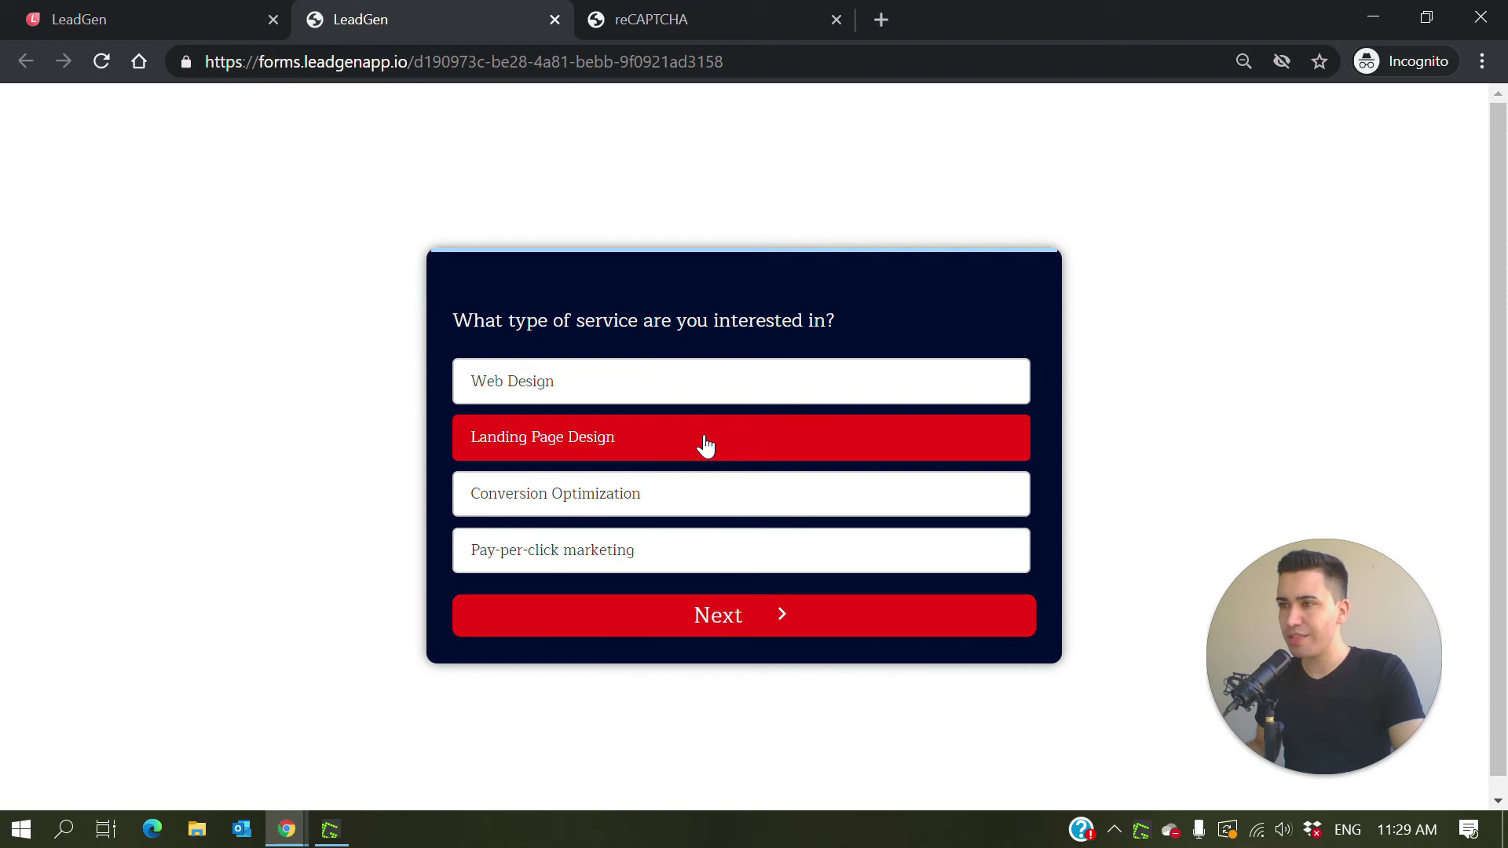
click(715, 615)
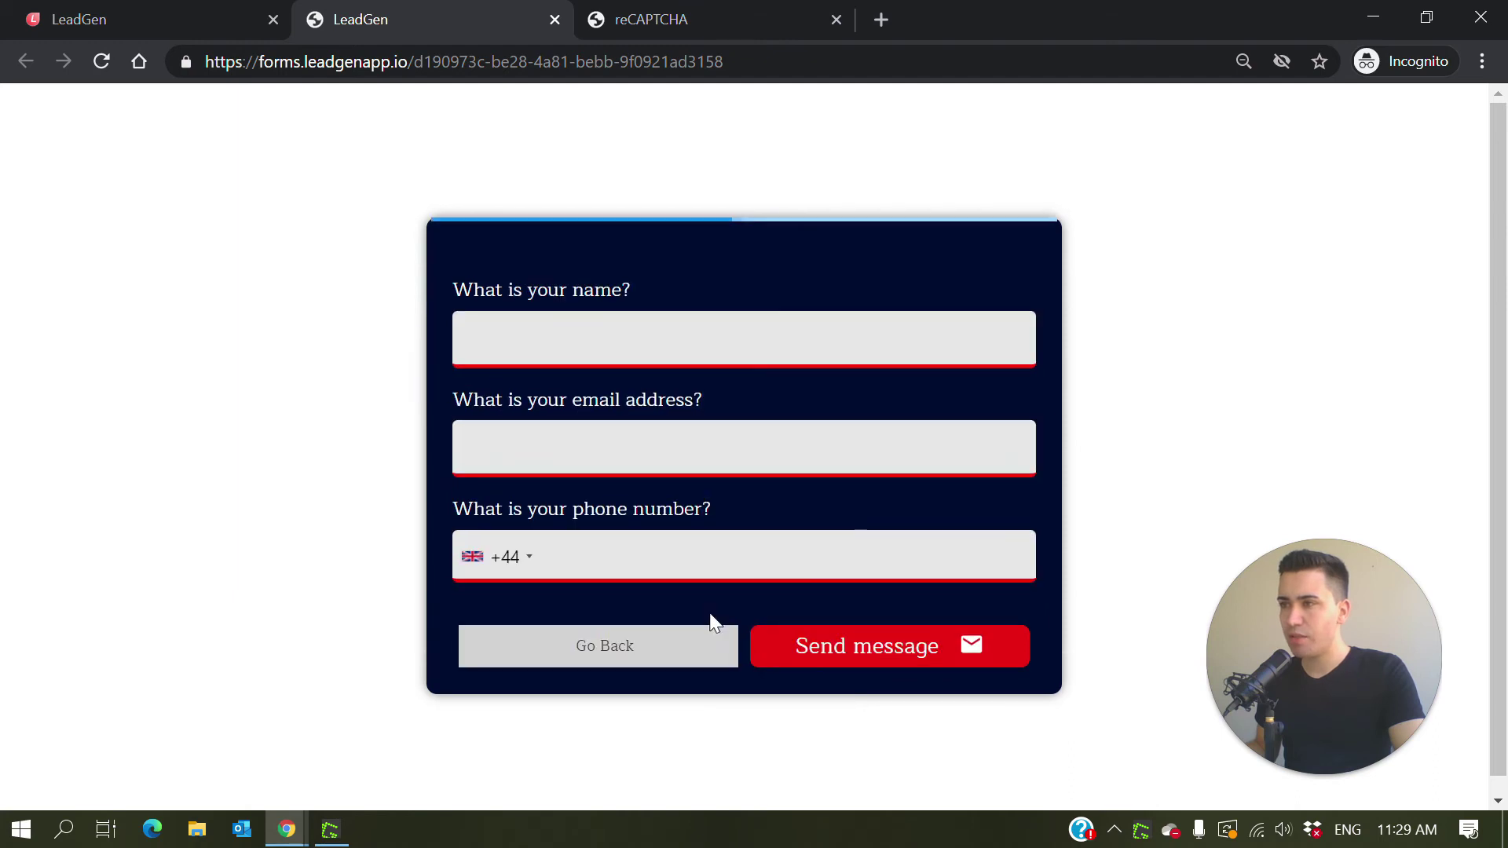
click(611, 332)
click(589, 408)
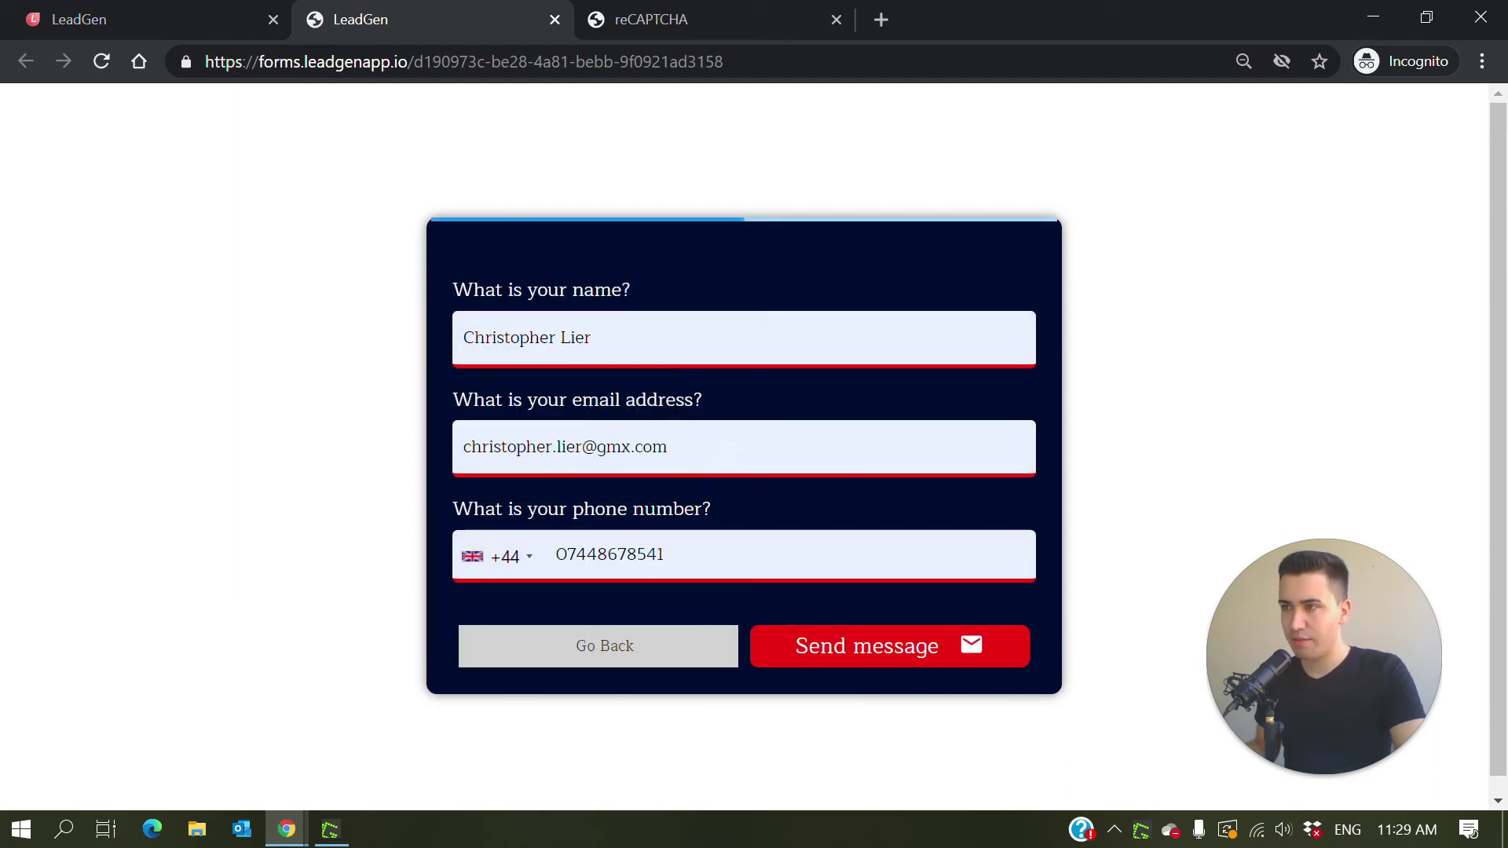
click(816, 656)
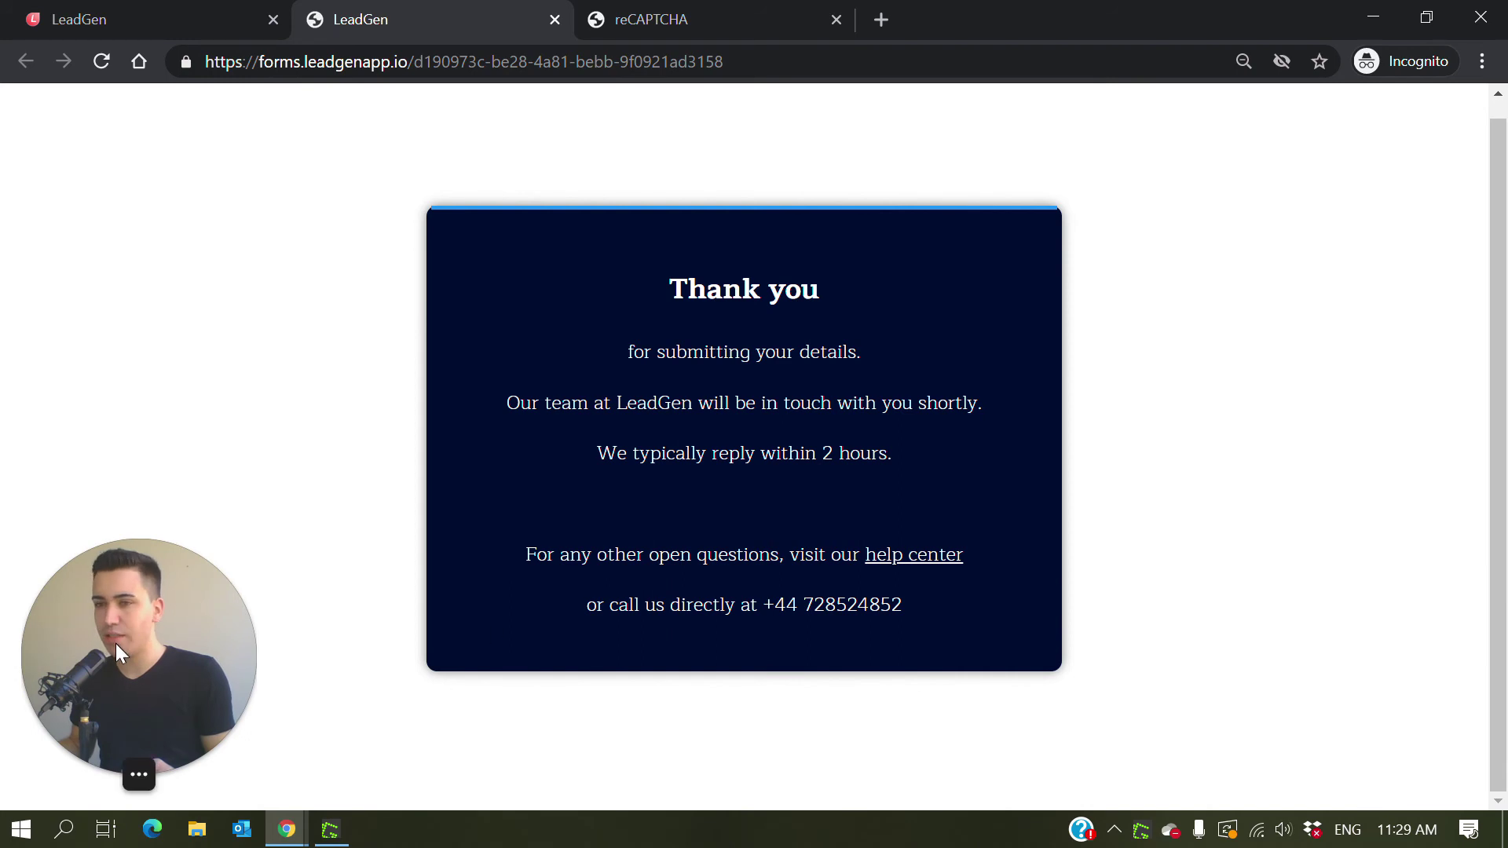
click(449, 72)
key(Return)
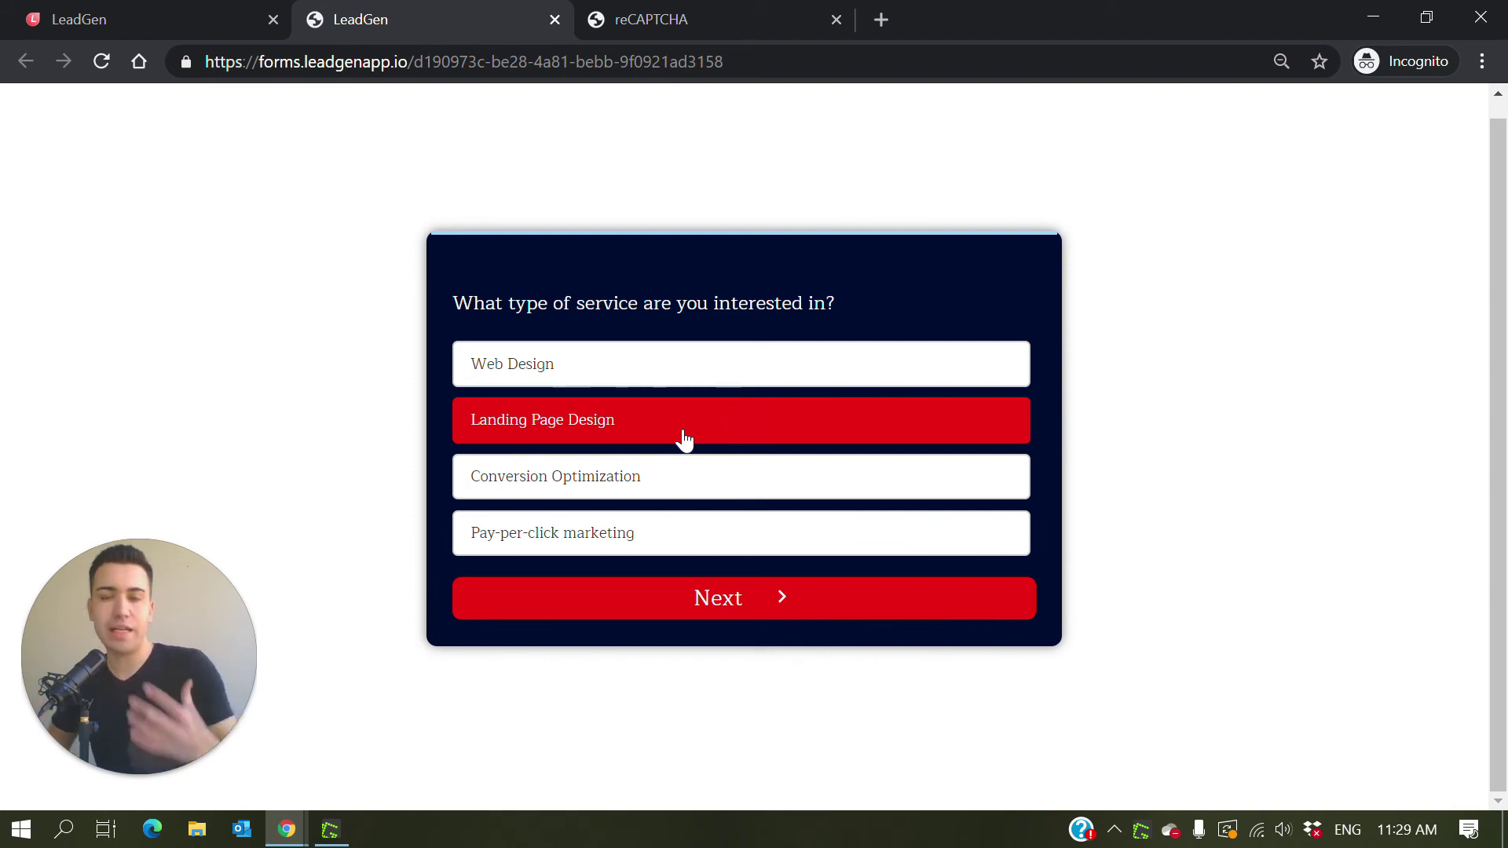
Send a Landing Page Design enquiry with autofilled contact details
click(579, 427)
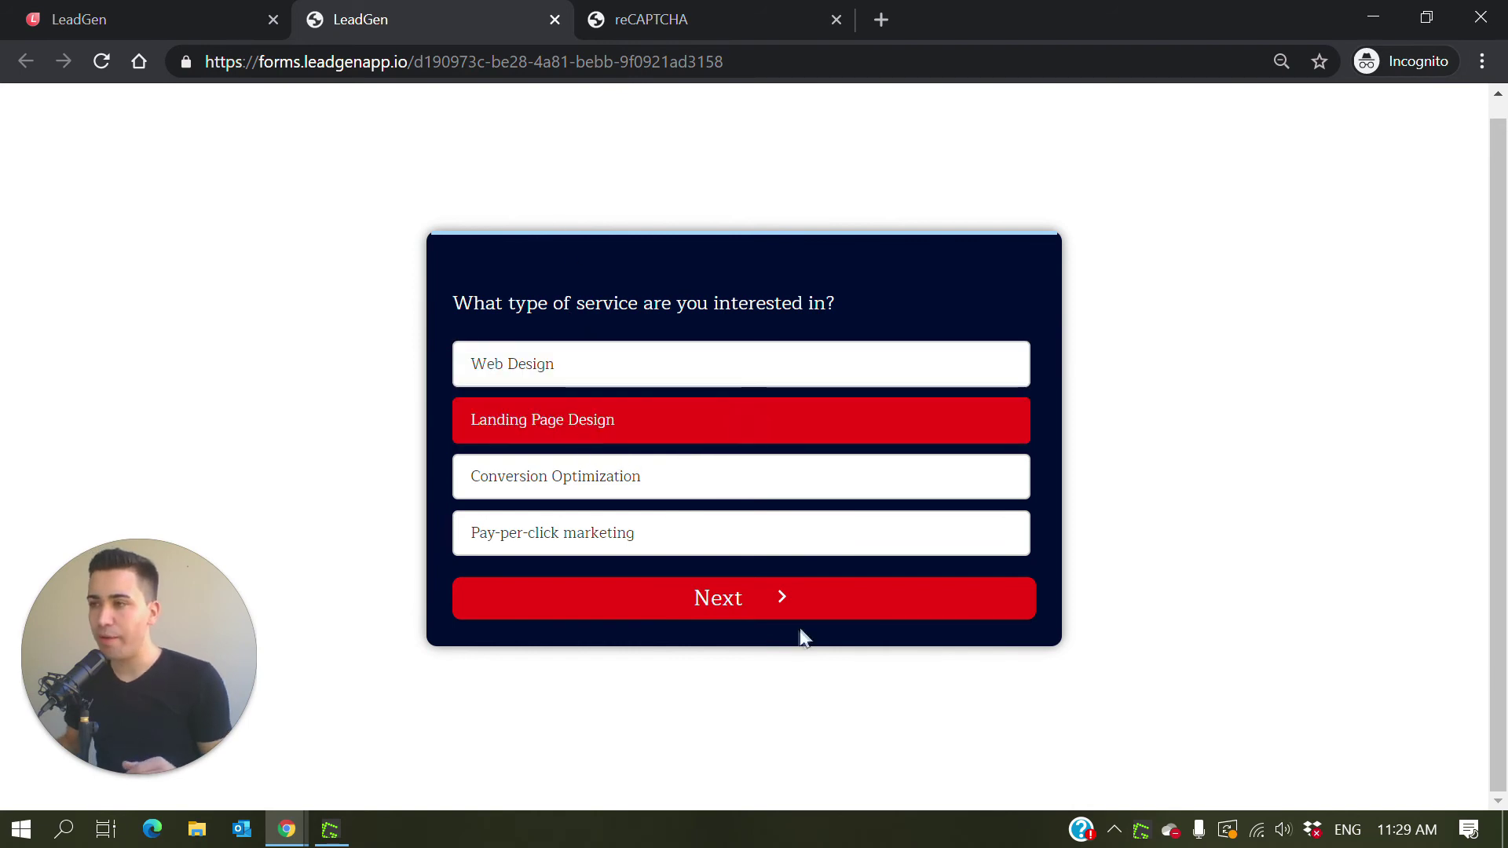
click(774, 604)
click(620, 322)
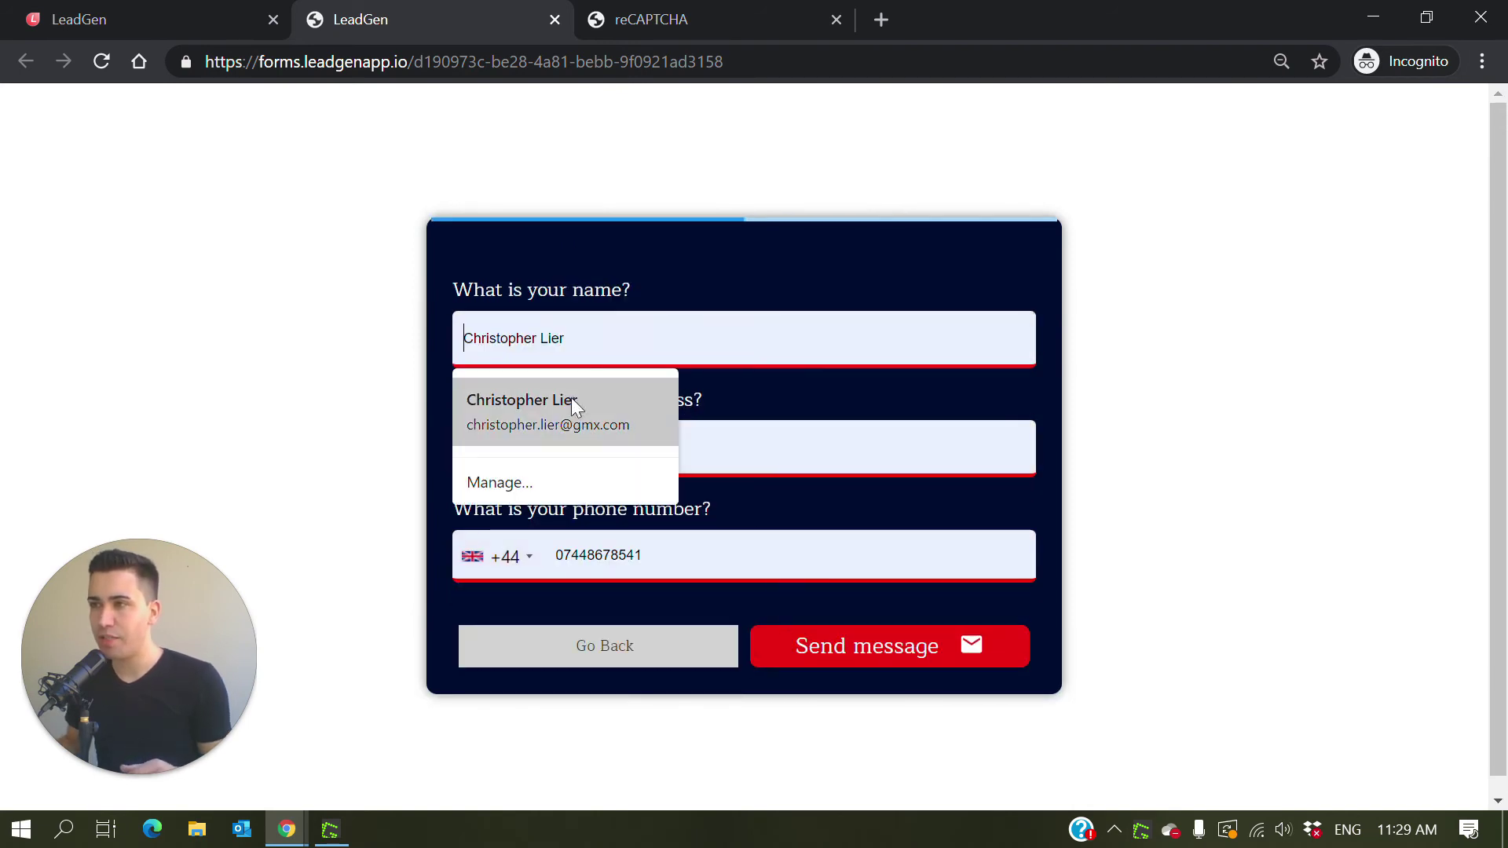
click(572, 399)
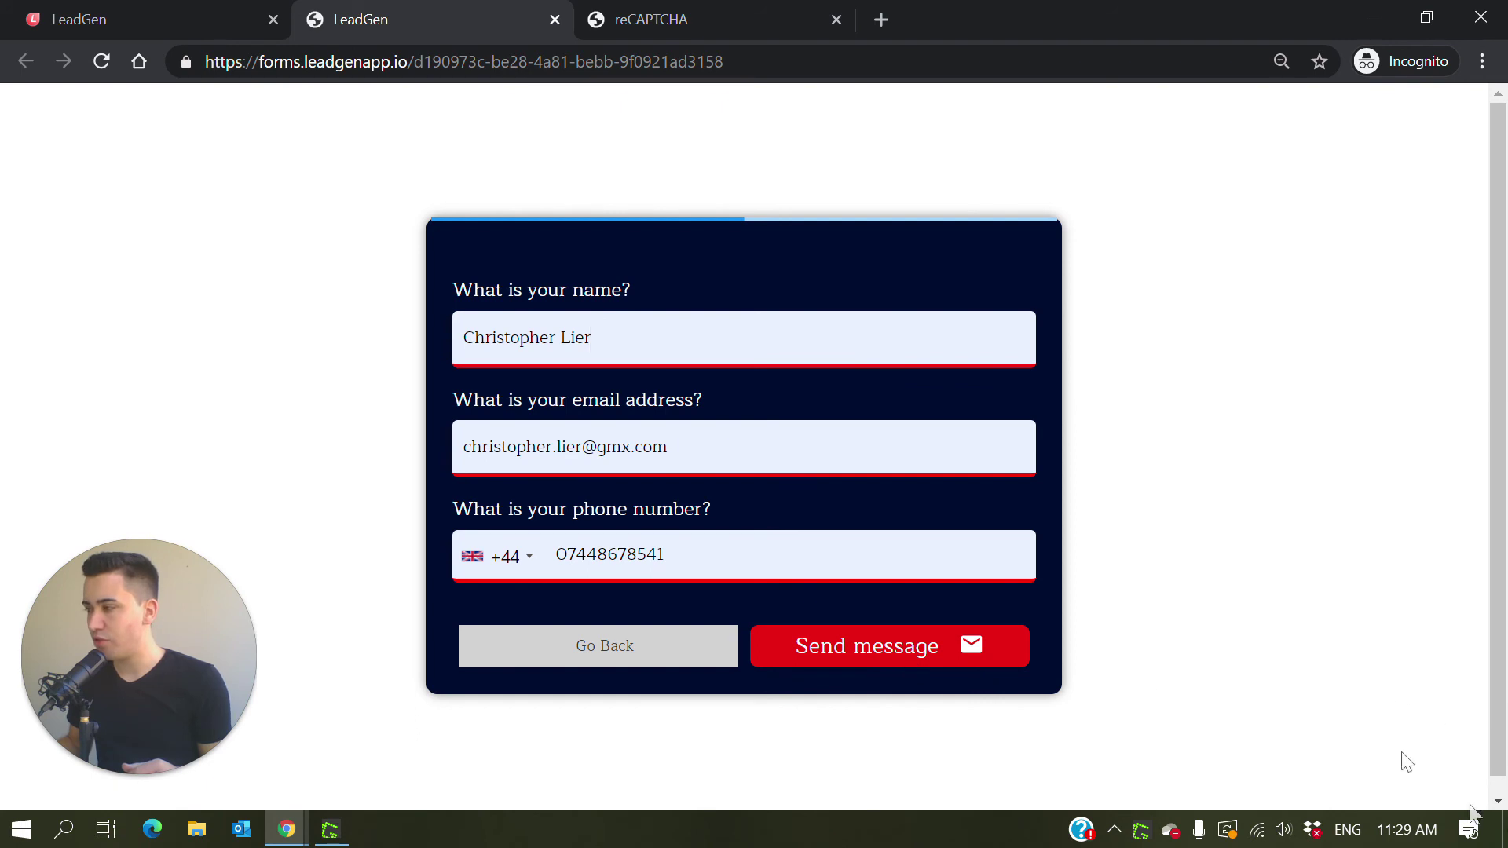
click(894, 649)
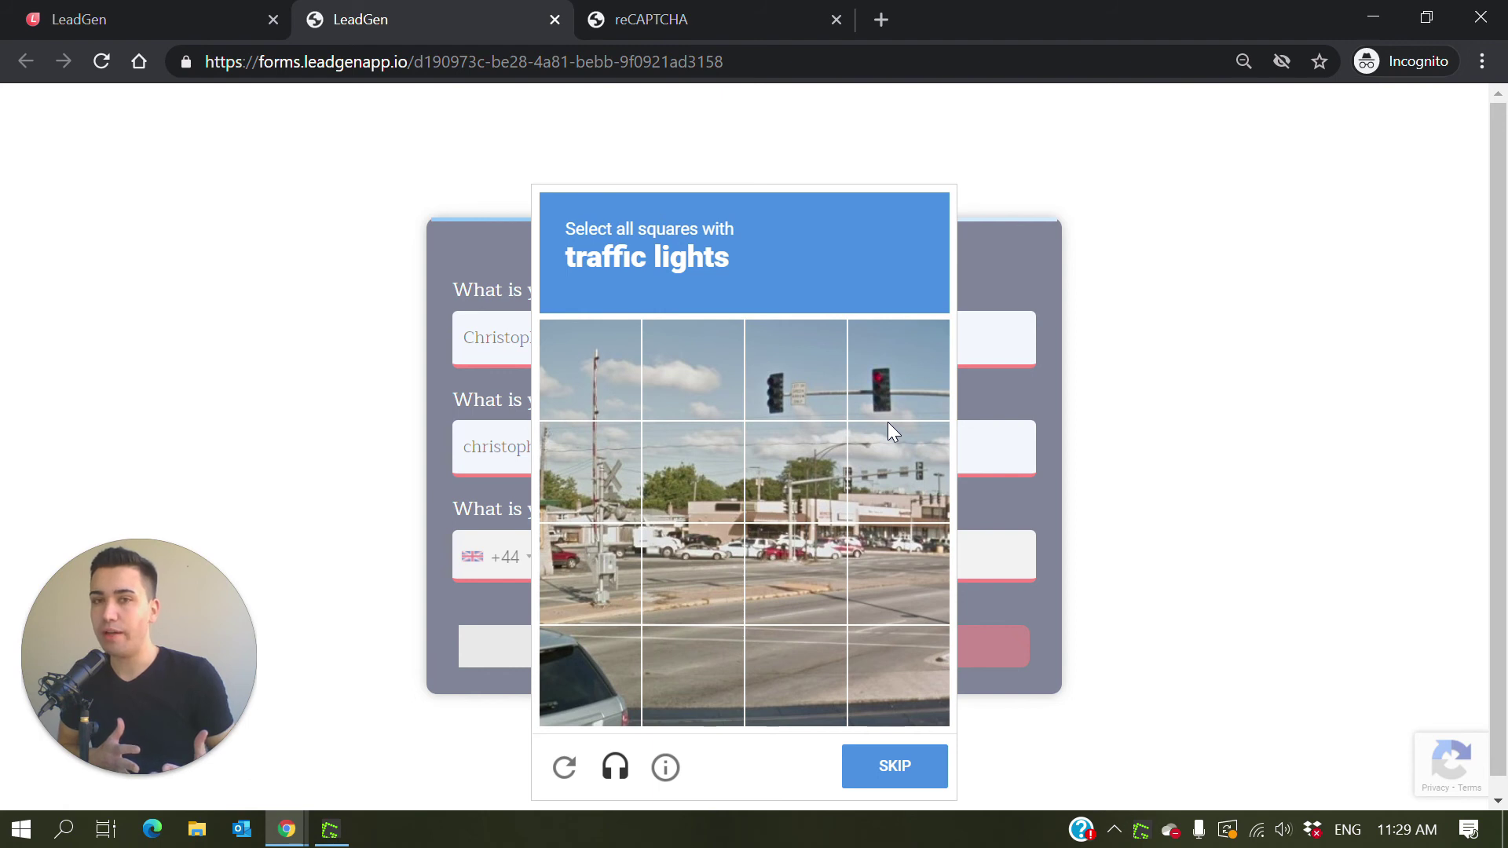
Pass the reCAPTCHA challenge by selecting both traffic-light tiles and verifying
click(816, 393)
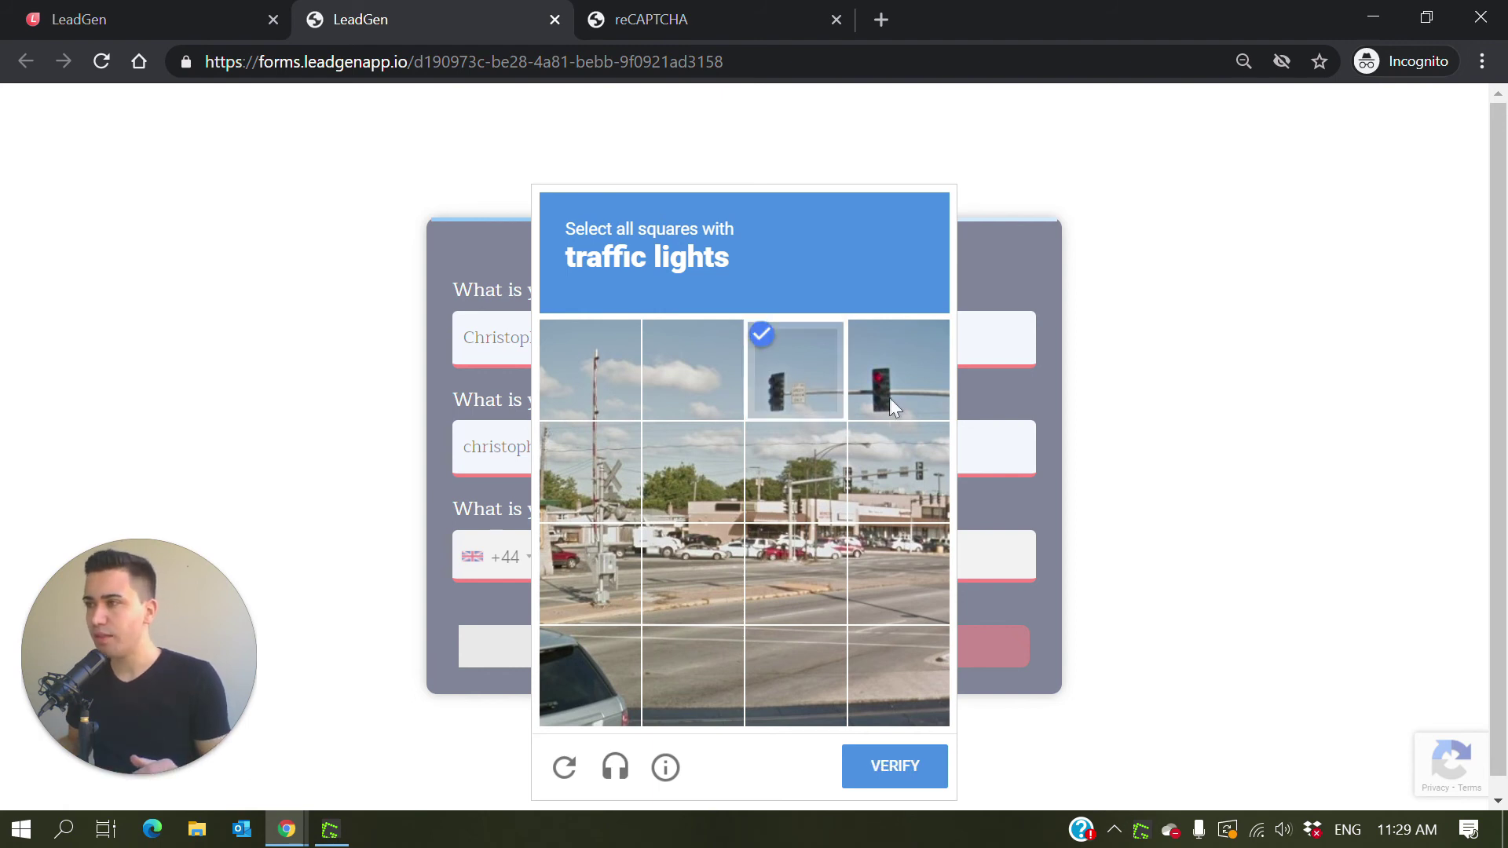
click(889, 397)
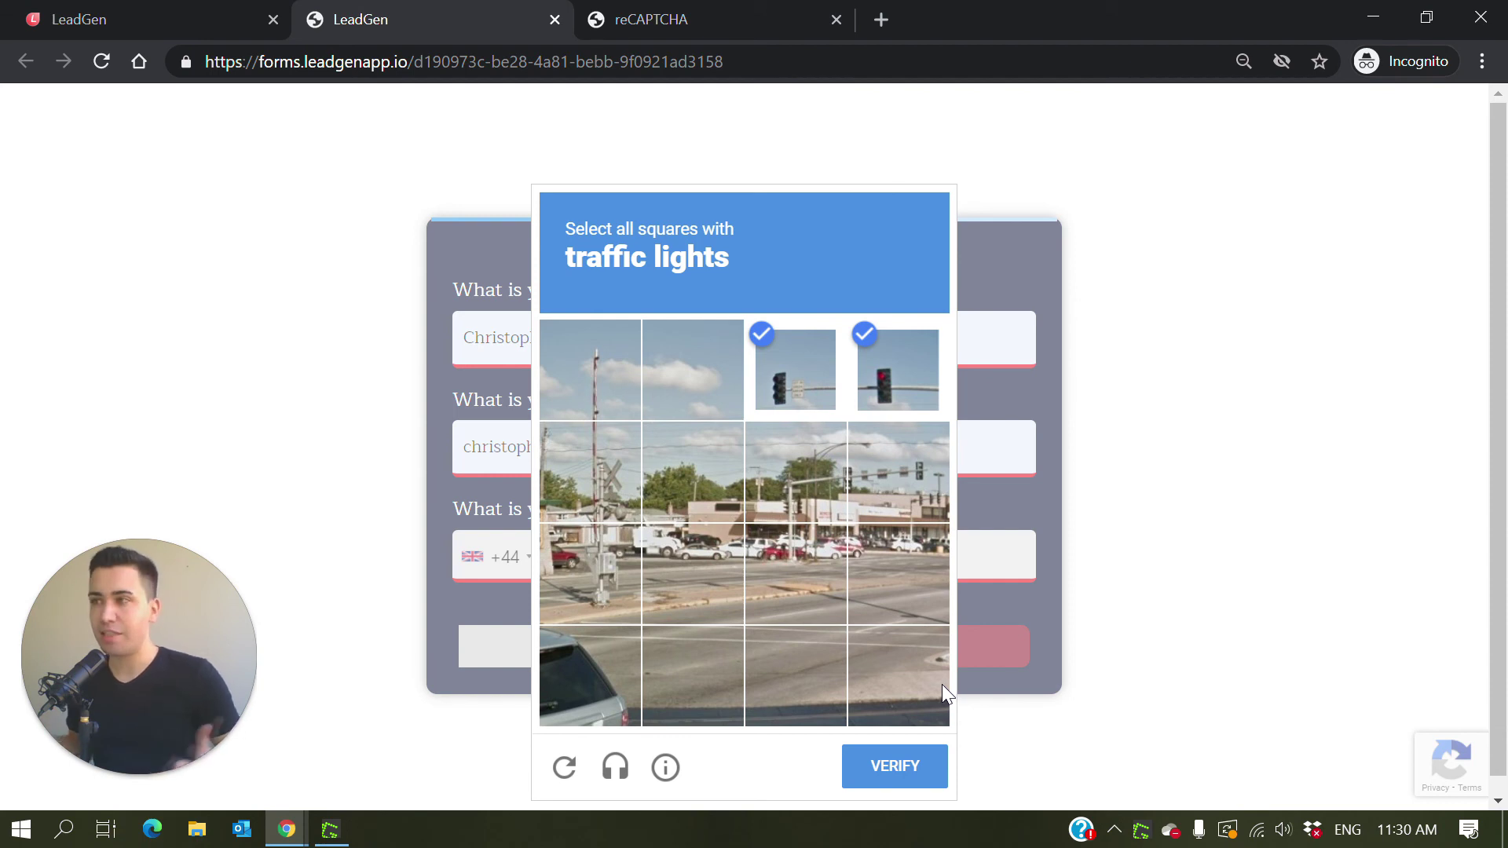
click(903, 766)
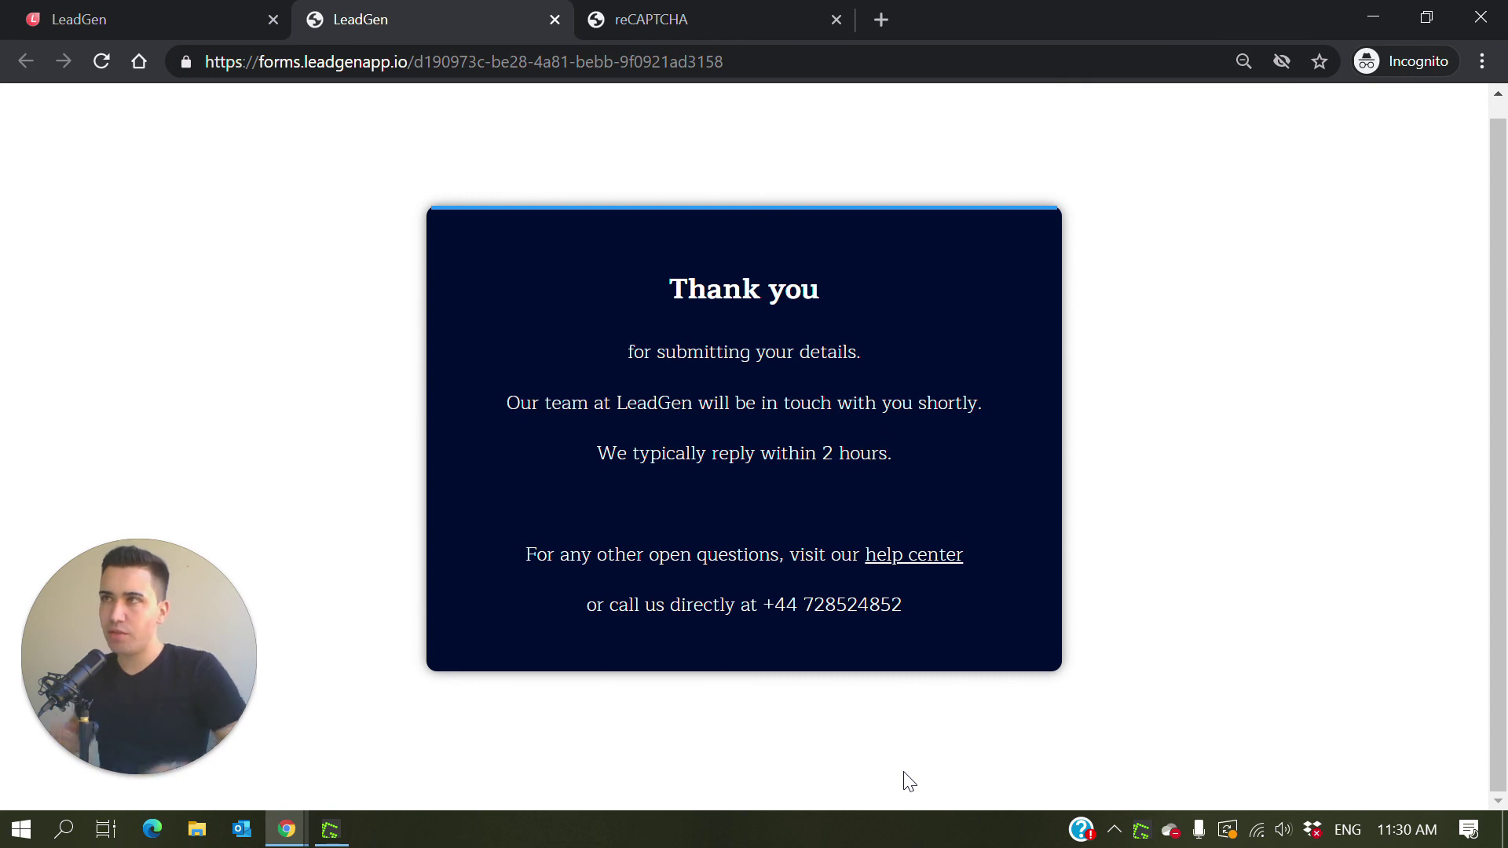
Return to the Admin Console's 'New ReCAPTCHA key' analytics, still showing 0 total requests
click(728, 13)
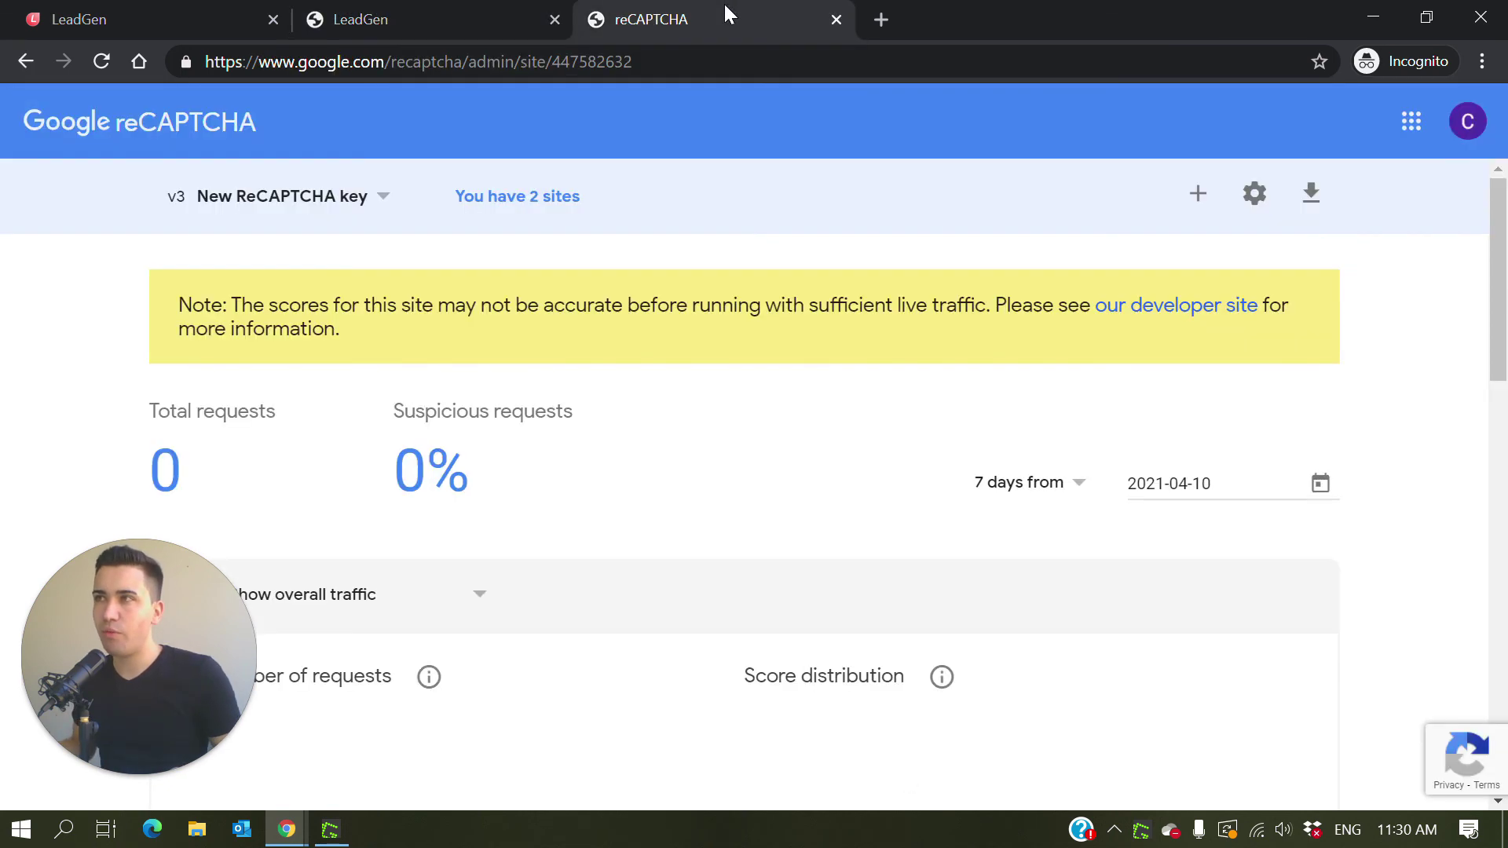